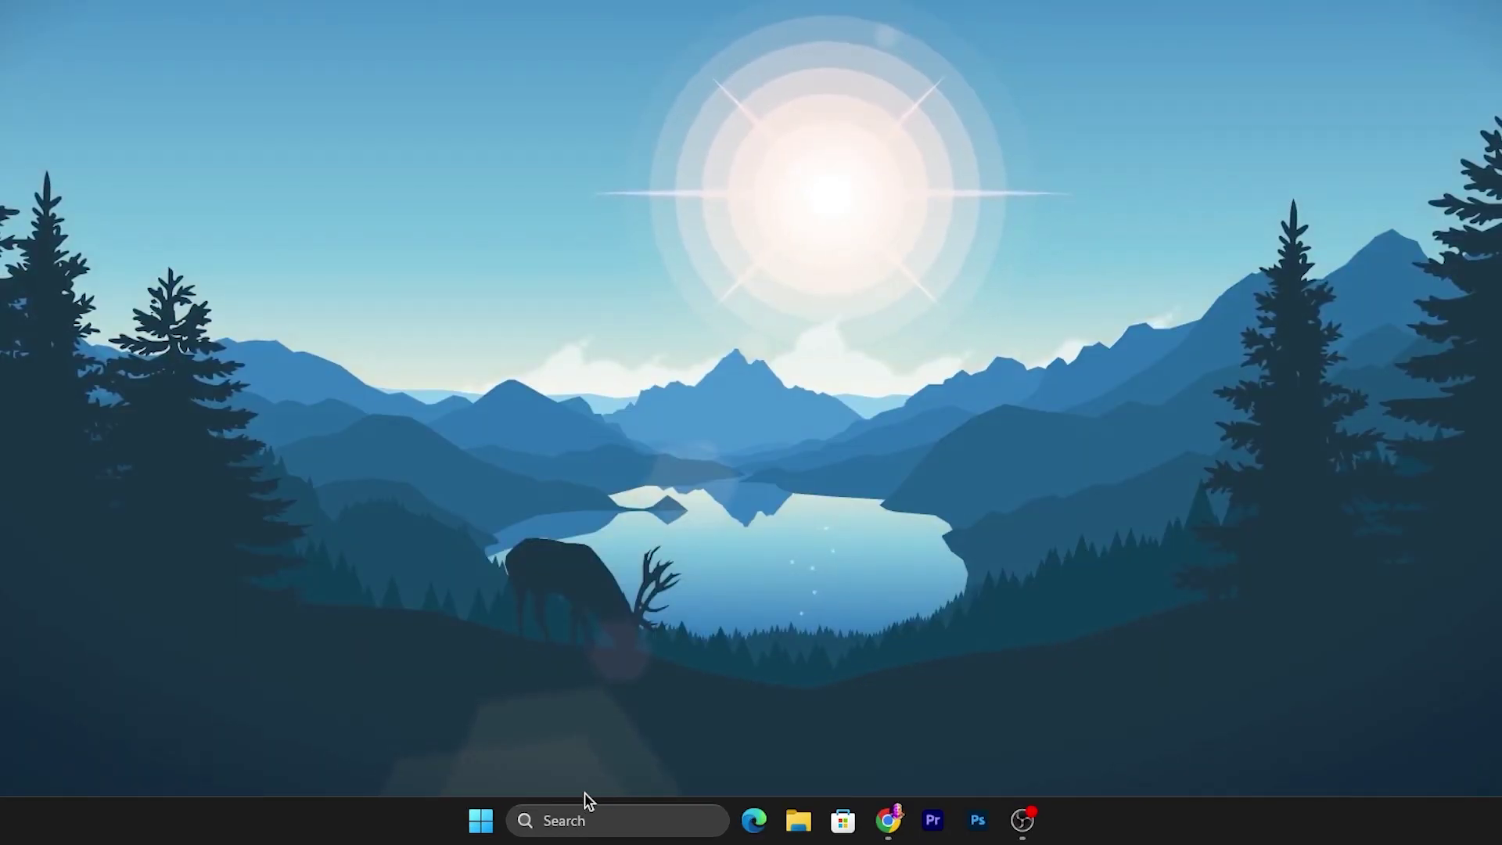
- Launch Registry Editor as administrator from Start search, then bring the UPTOPACKS Chrome window forward
left_click(583, 820)
type("registry Editor")
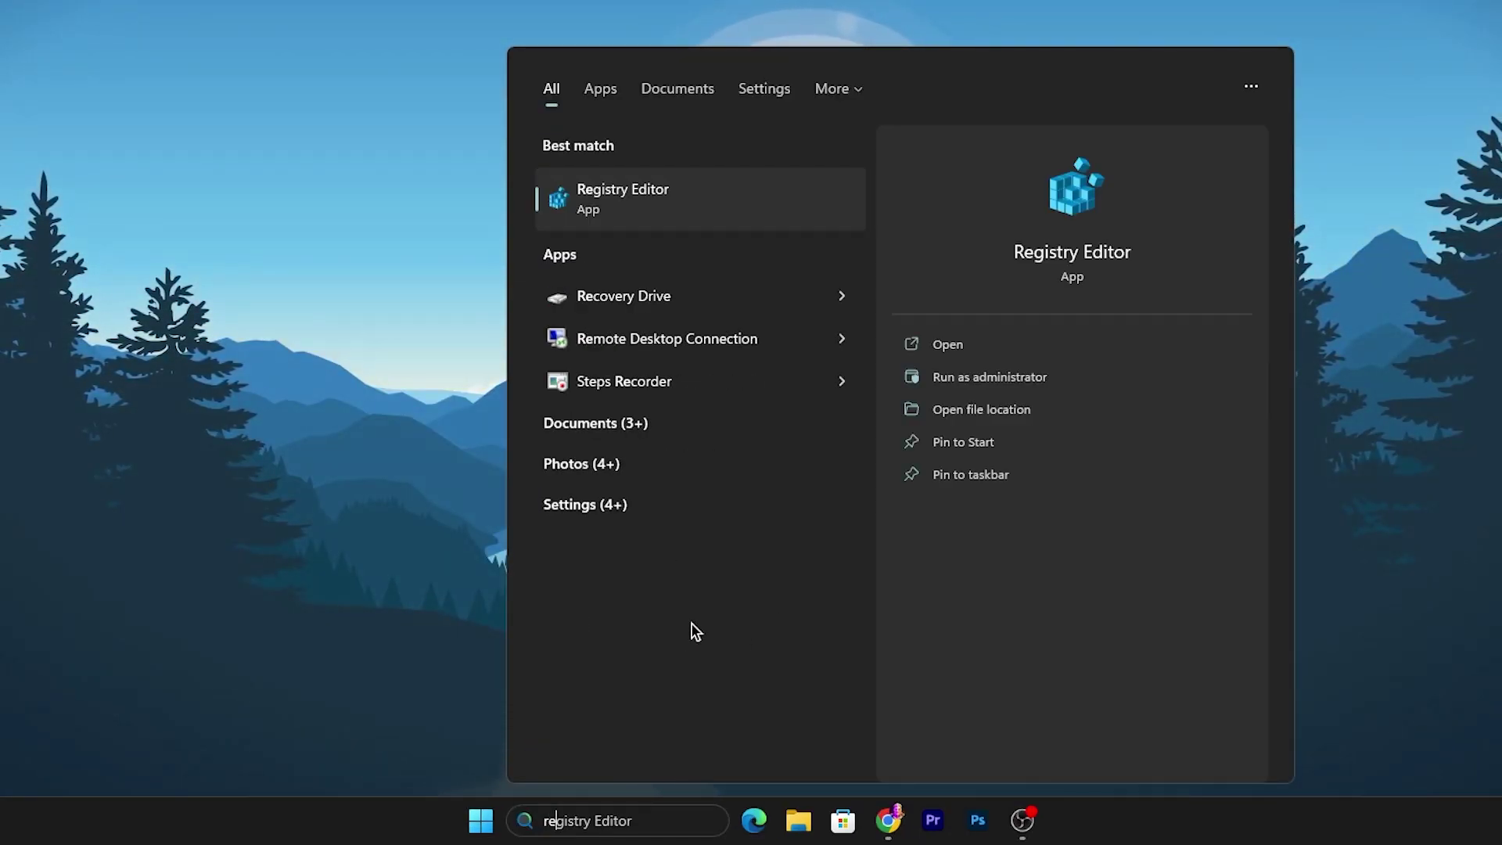
left_click(931, 376)
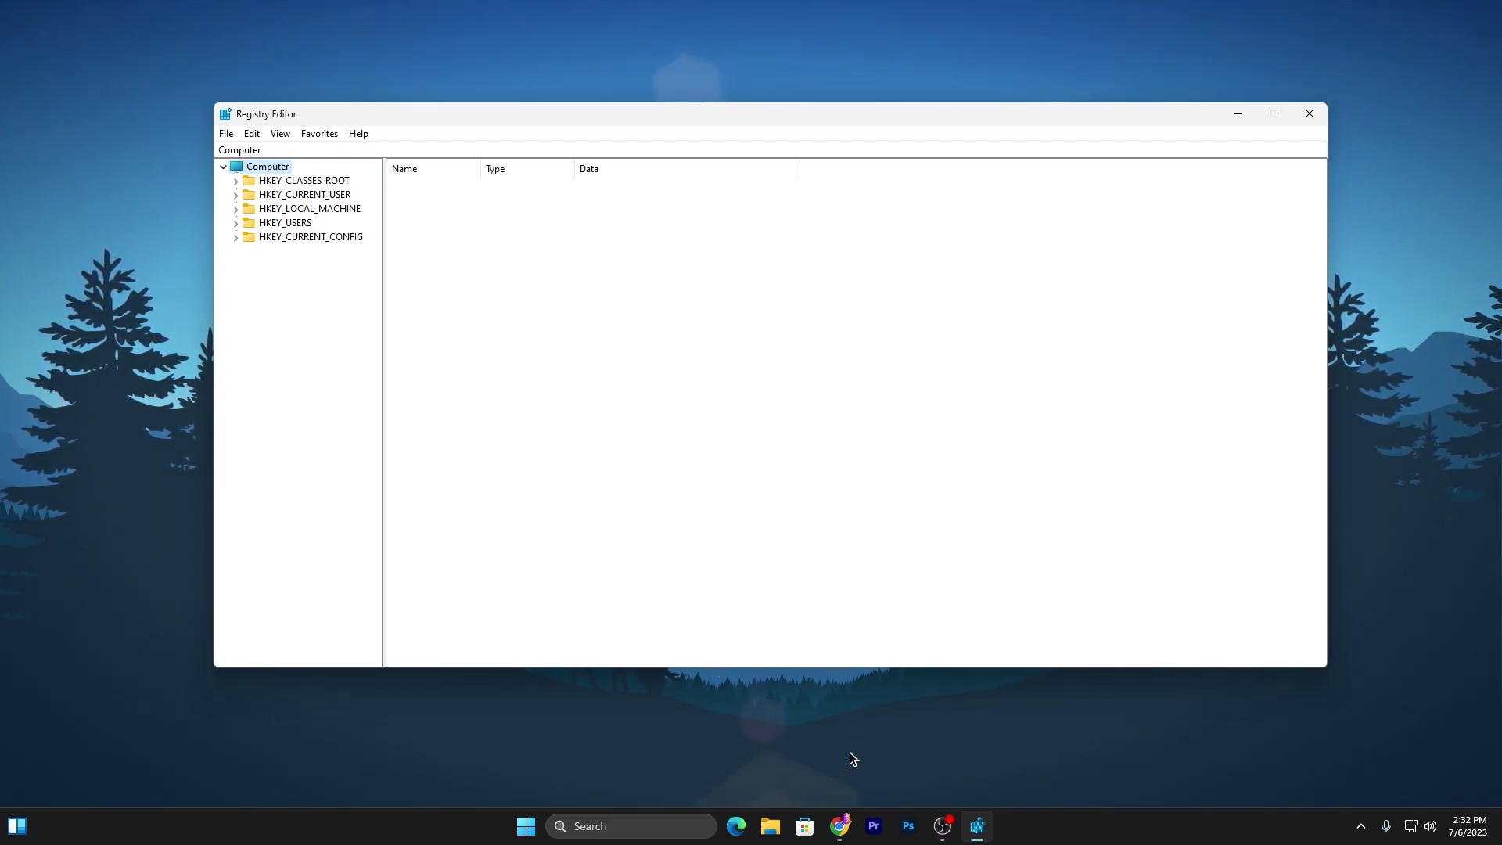
left_click(840, 828)
left_click(761, 739)
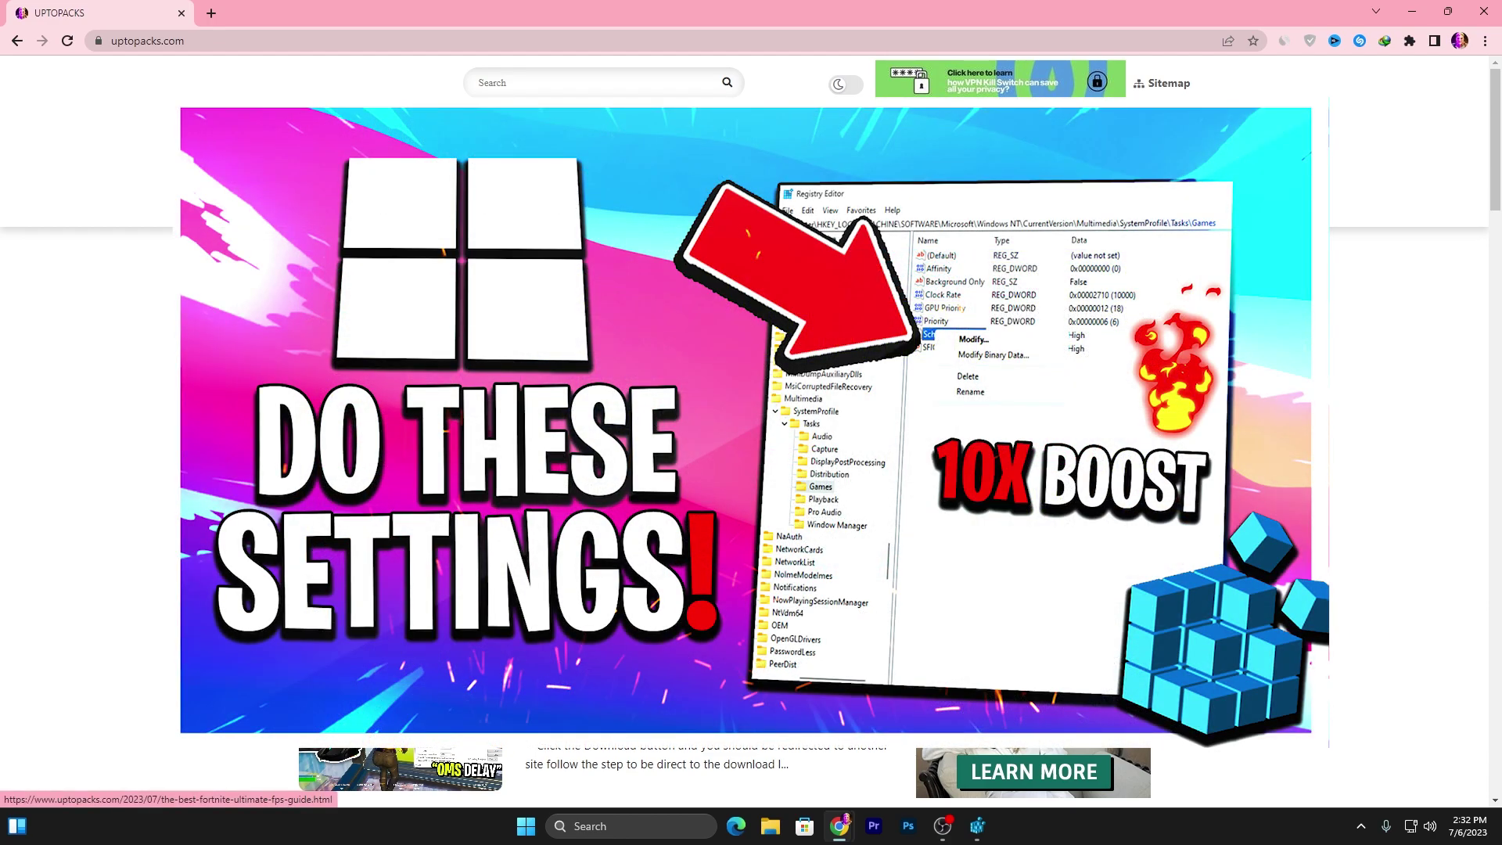
- Open the Windows settings post thumbnail to view the Fortnite ultimate FPS guide
left_click(414, 322)
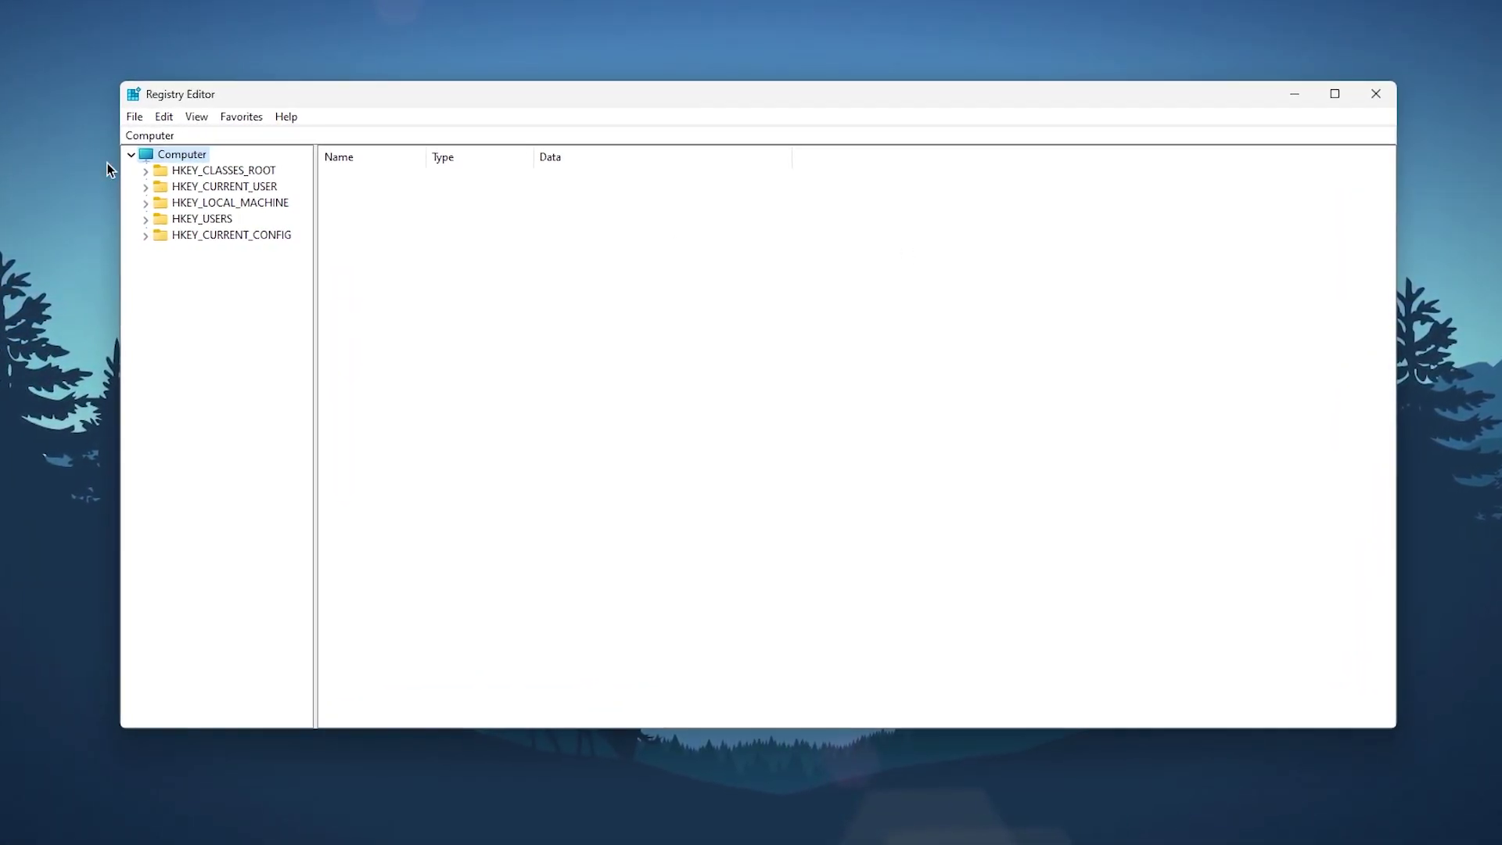
- Navigate to HKLM\SOFTWARE\Microsoft\Windows\CurrentVersion\DriverSearching
left_click(129, 202)
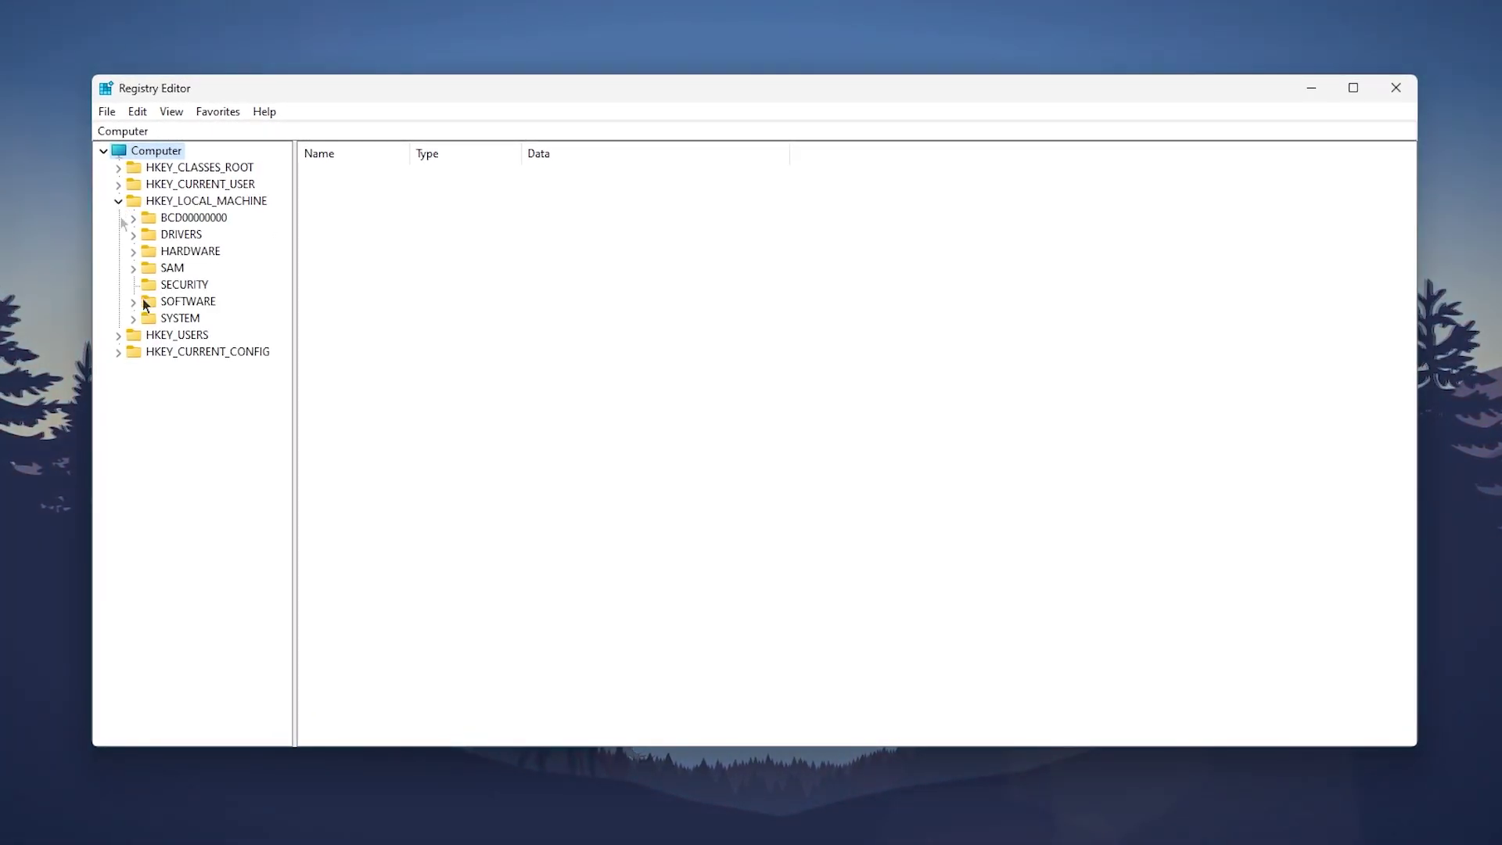
left_click(144, 301)
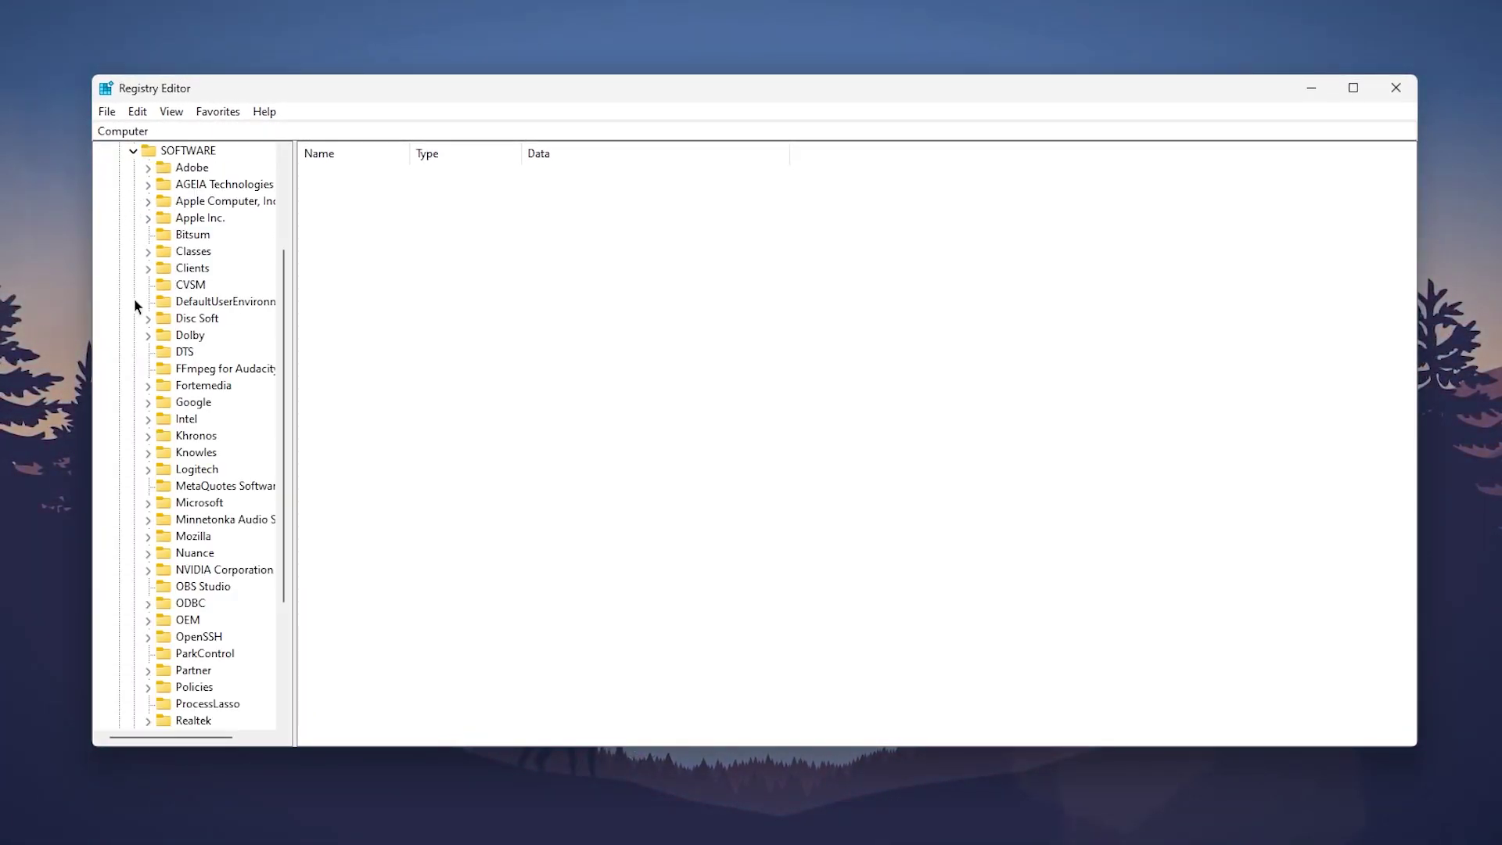
left_click(148, 503)
left_click(219, 435)
key("w")
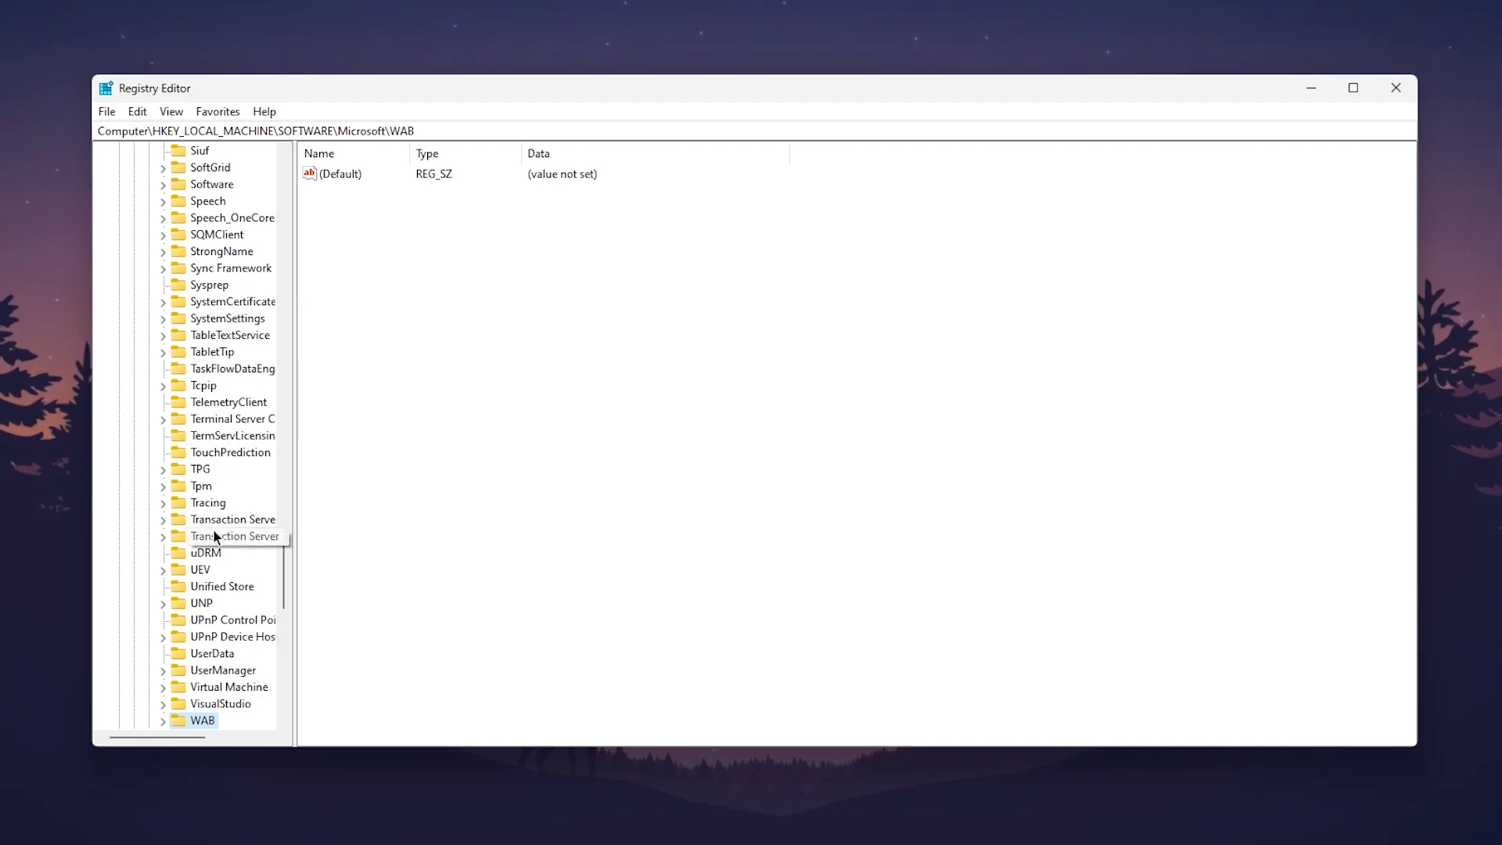
scroll(223, 540, "down", 3)
left_click(162, 653)
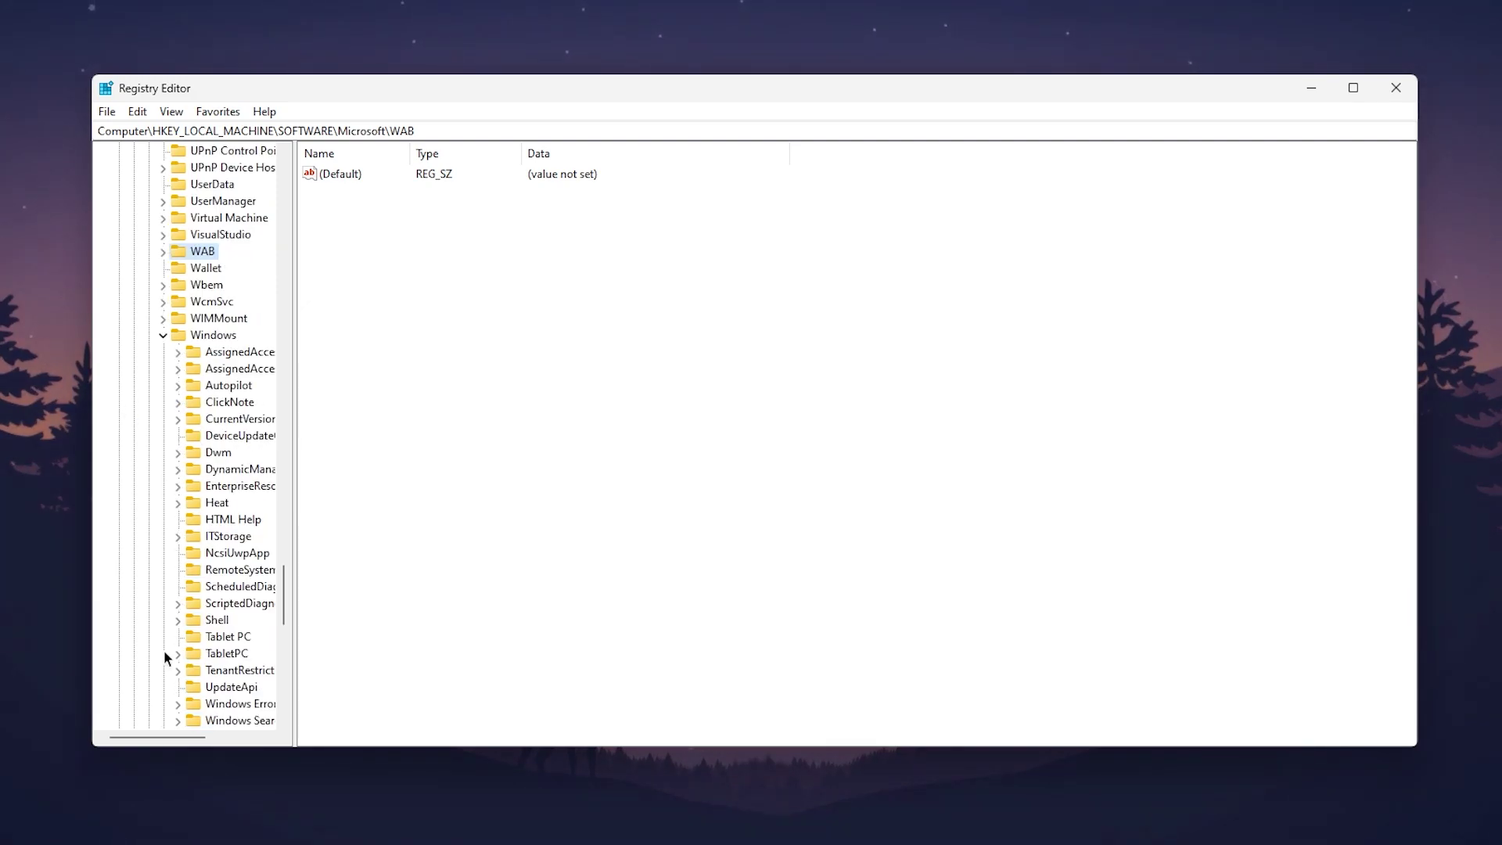
left_click(176, 421)
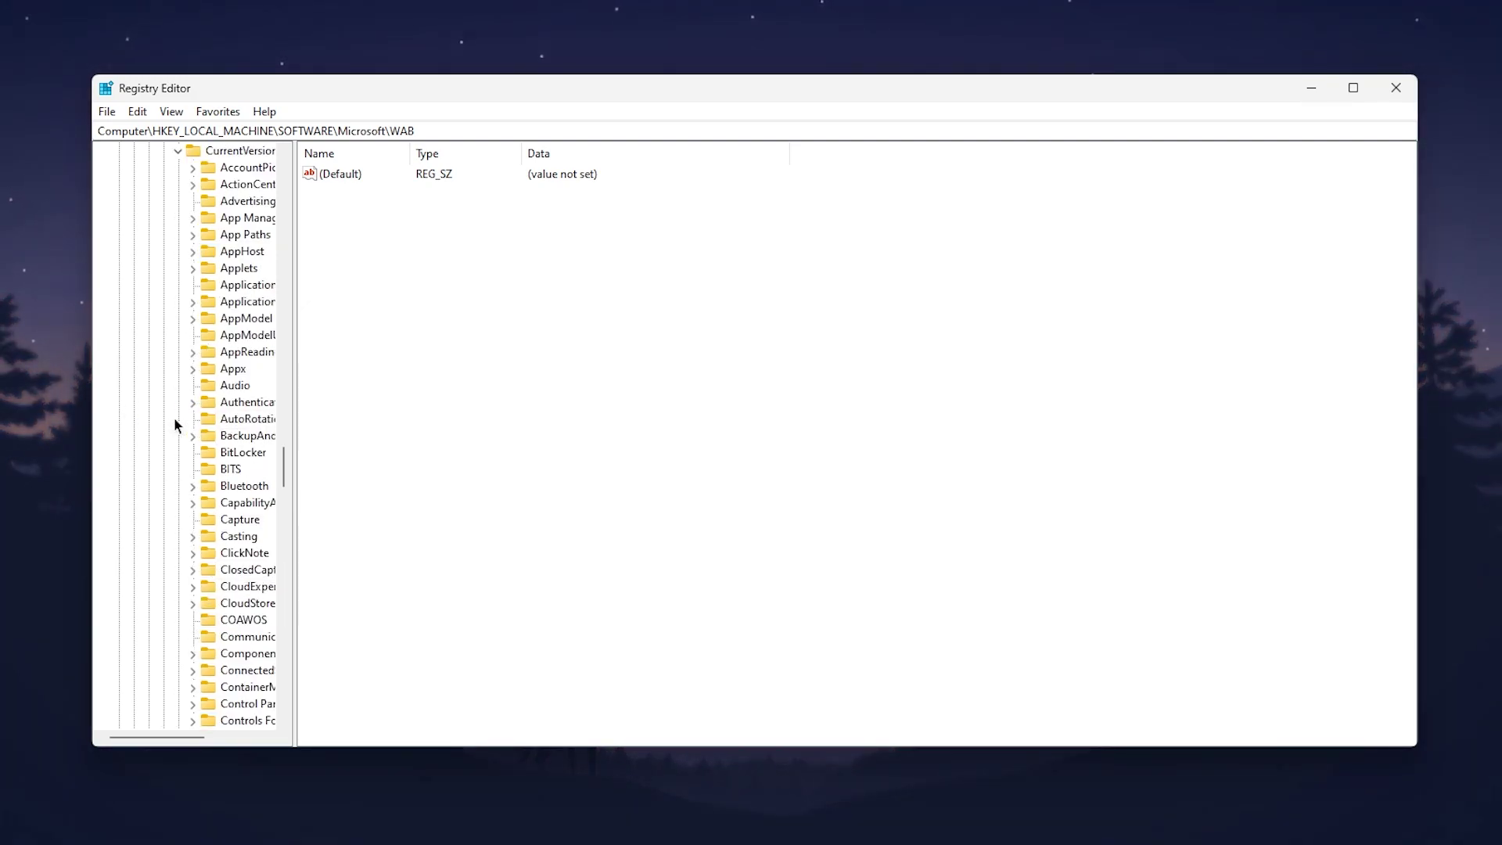
key("d")
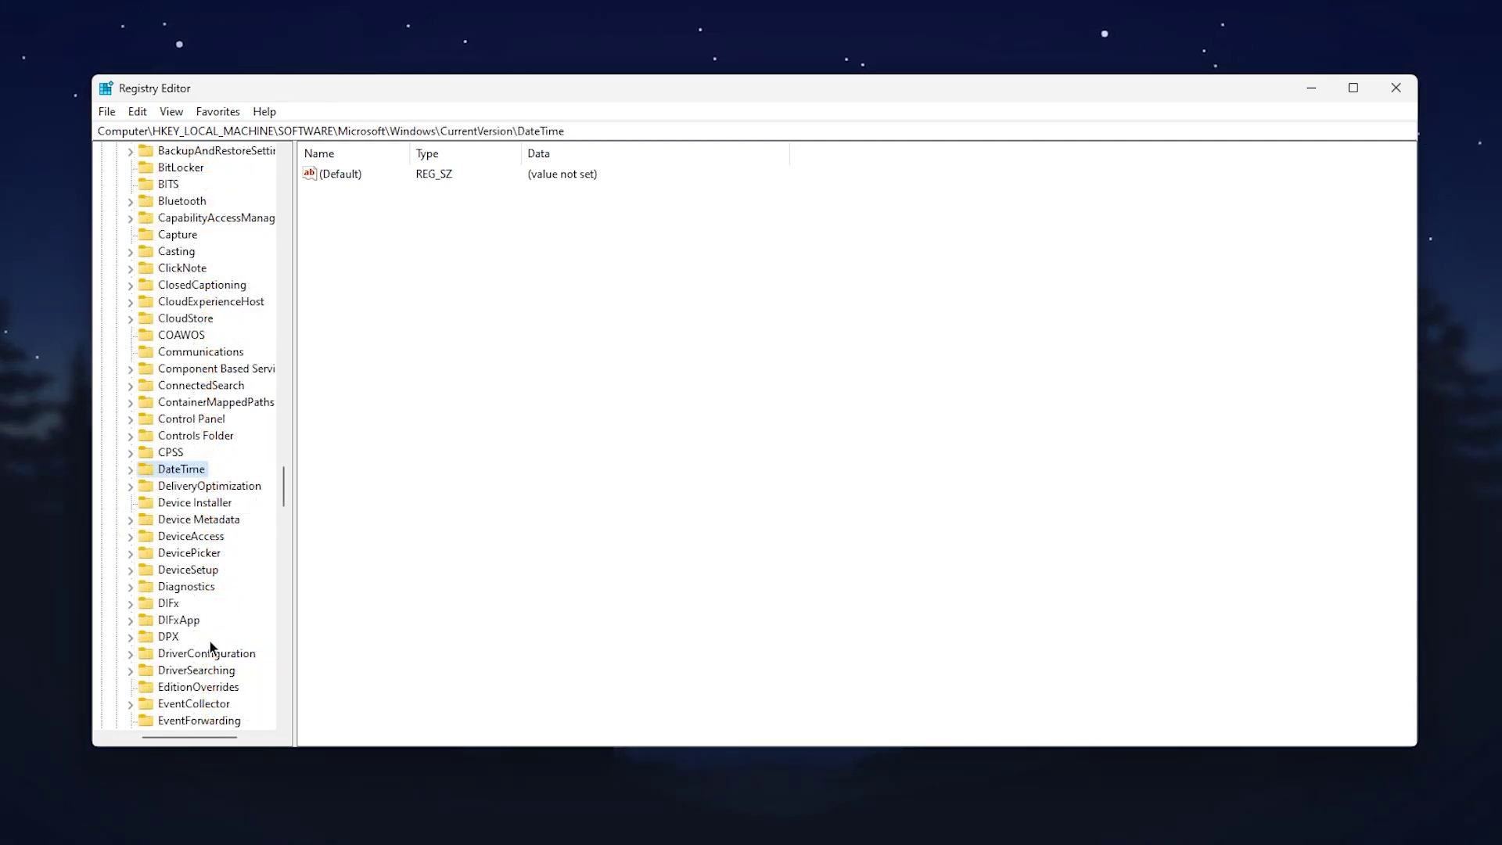
left_click(178, 671)
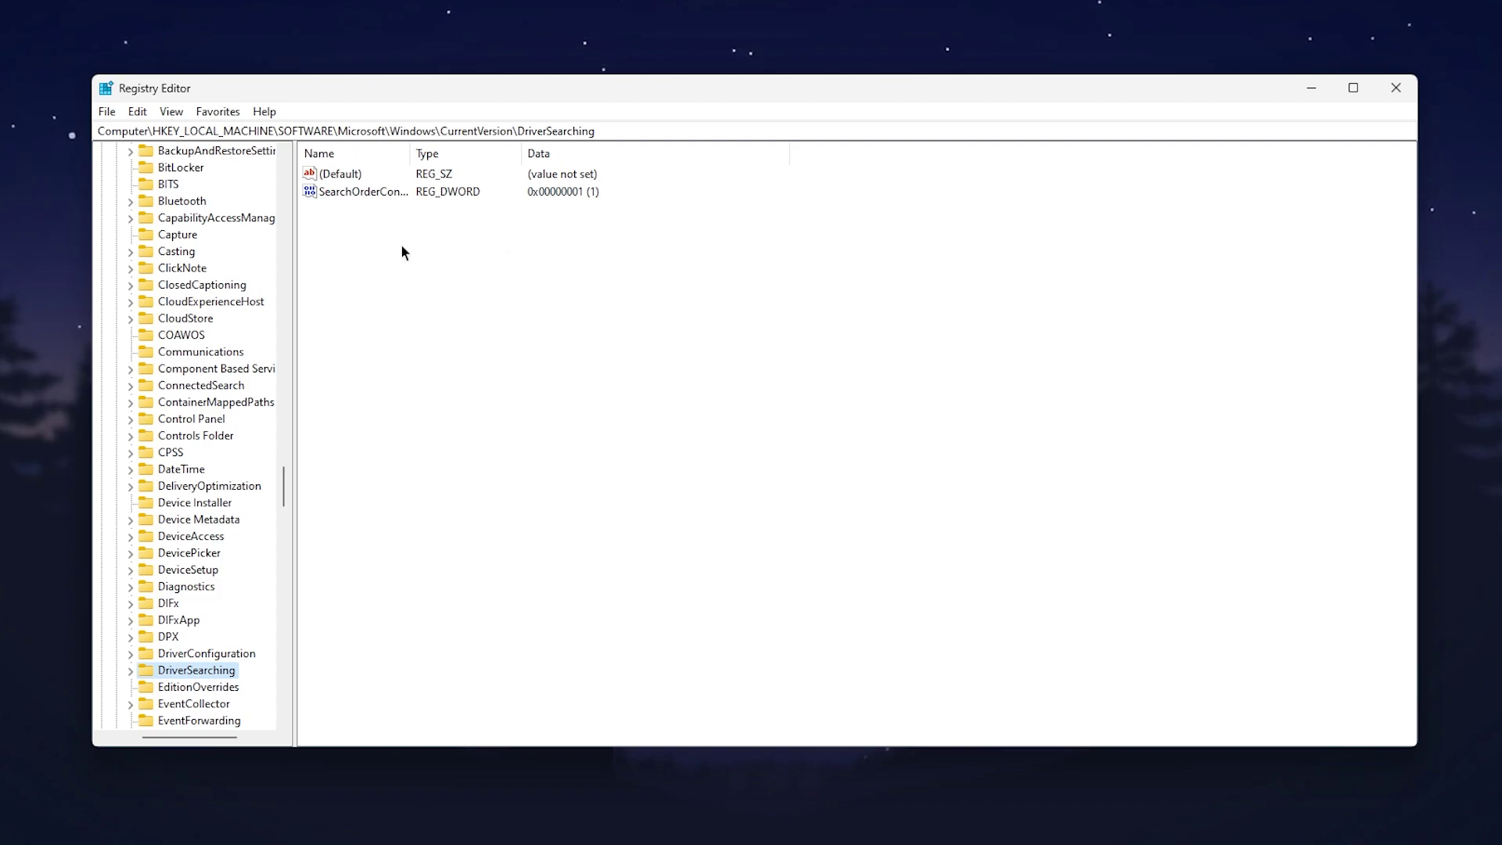
- Change the SearchOrderConfig value data to 0
right_click(354, 190)
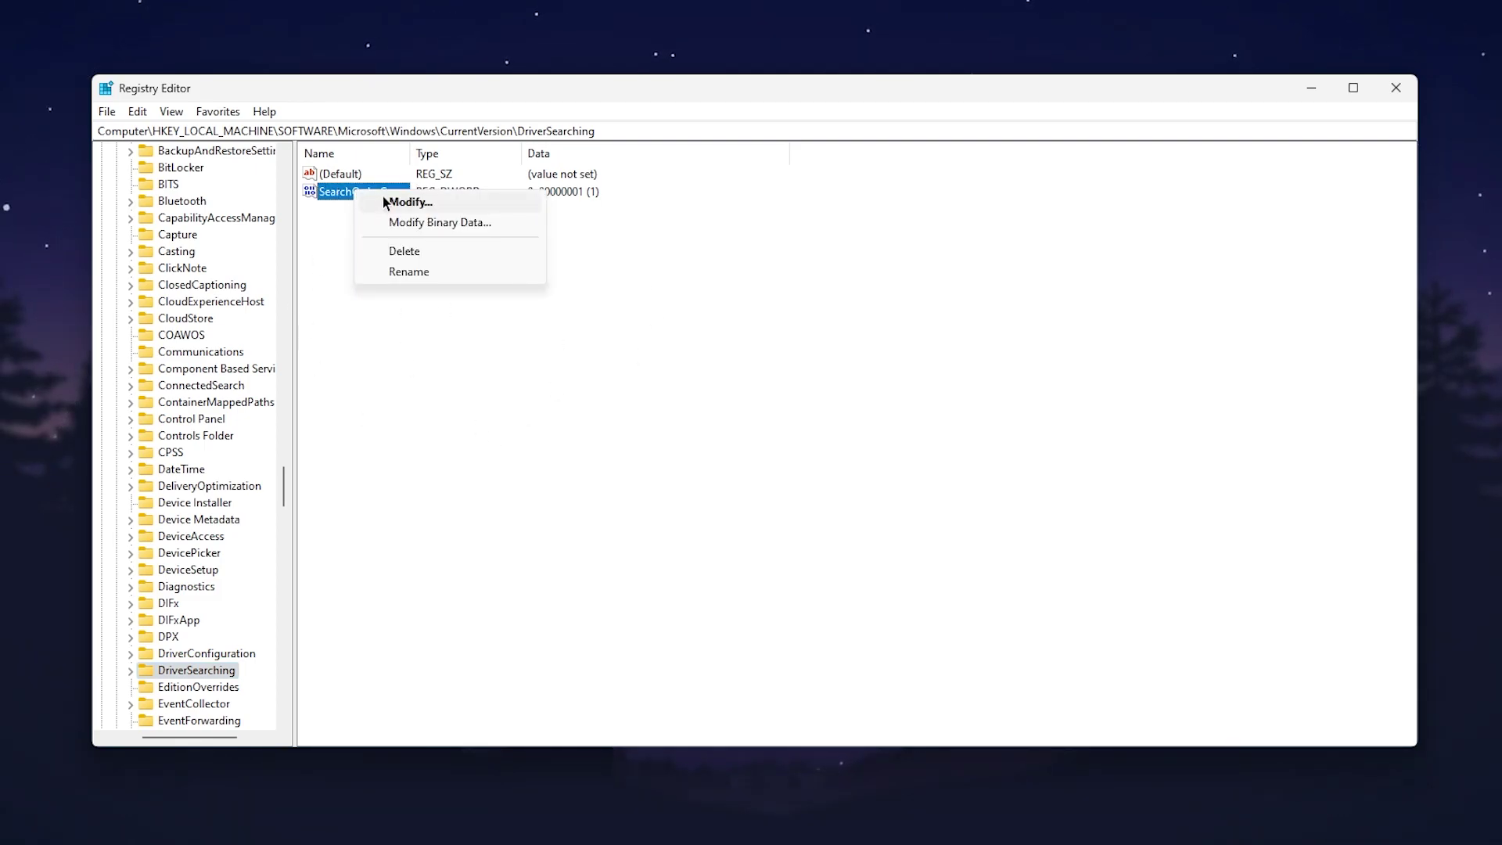
left_click(385, 201)
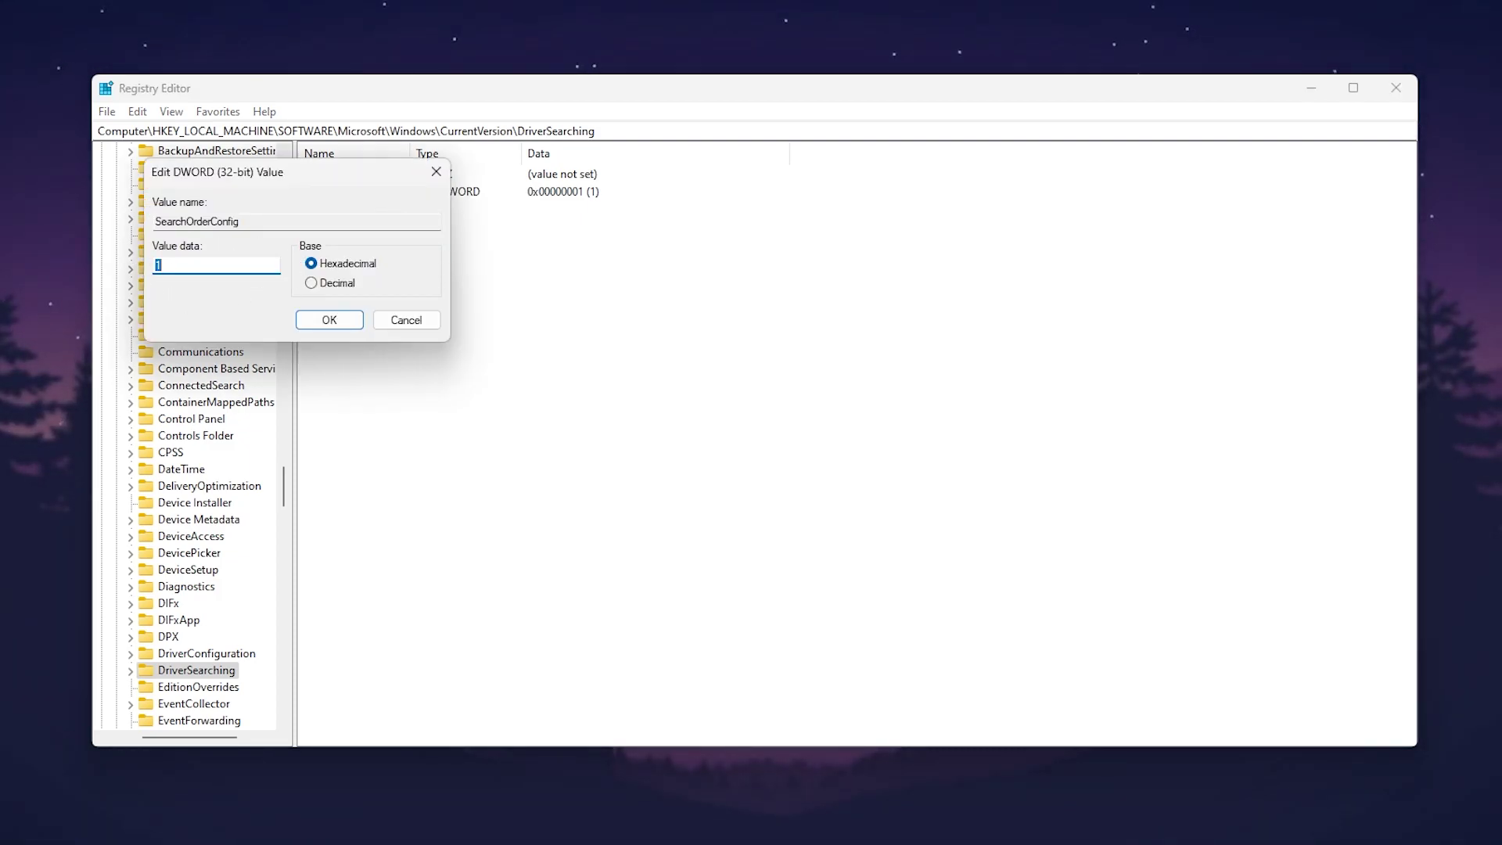
type("0")
left_click(347, 320)
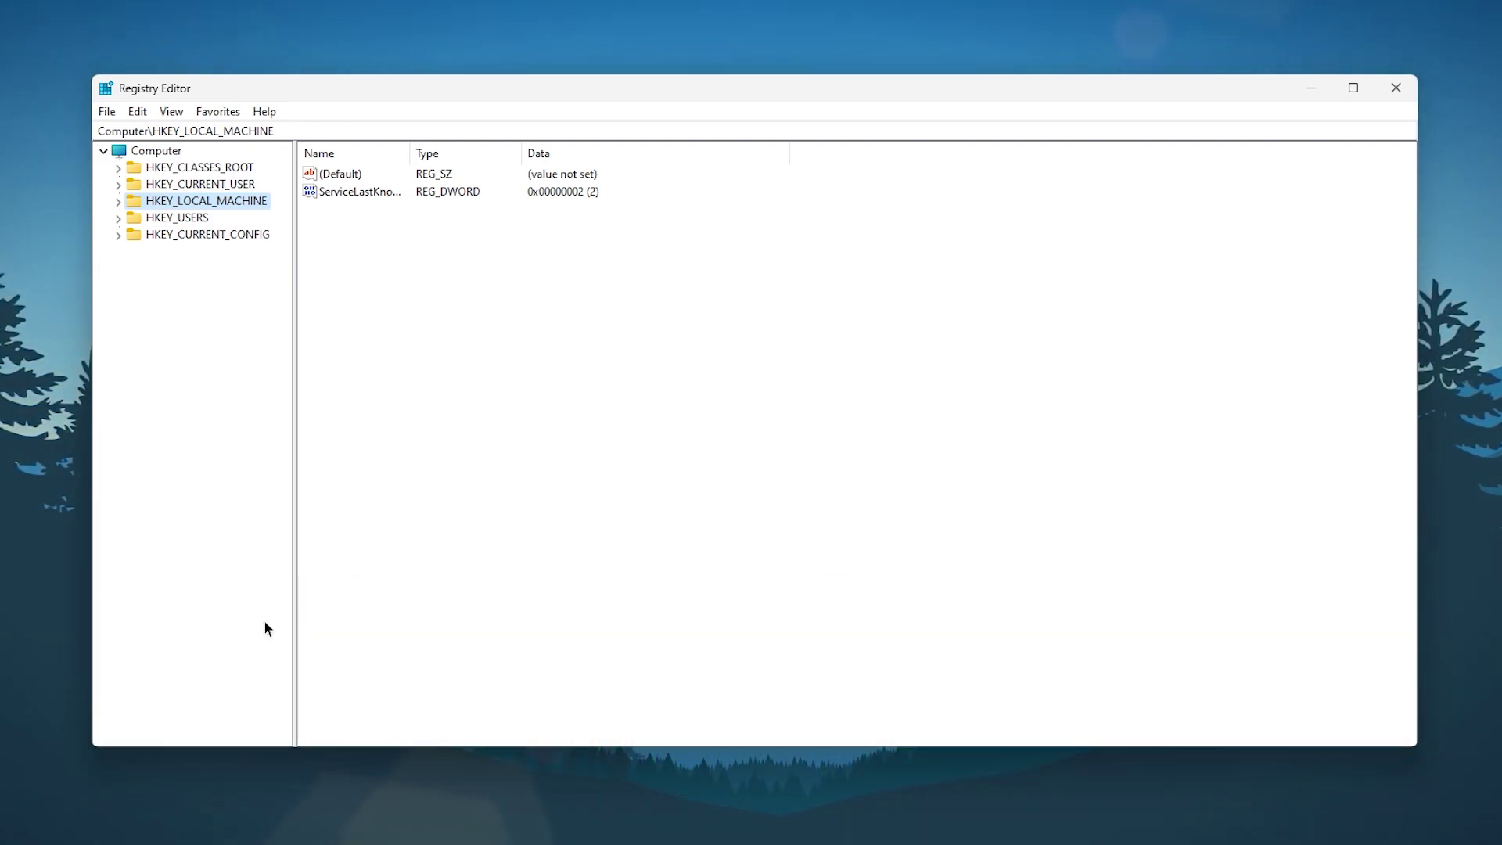
left_click(114, 202)
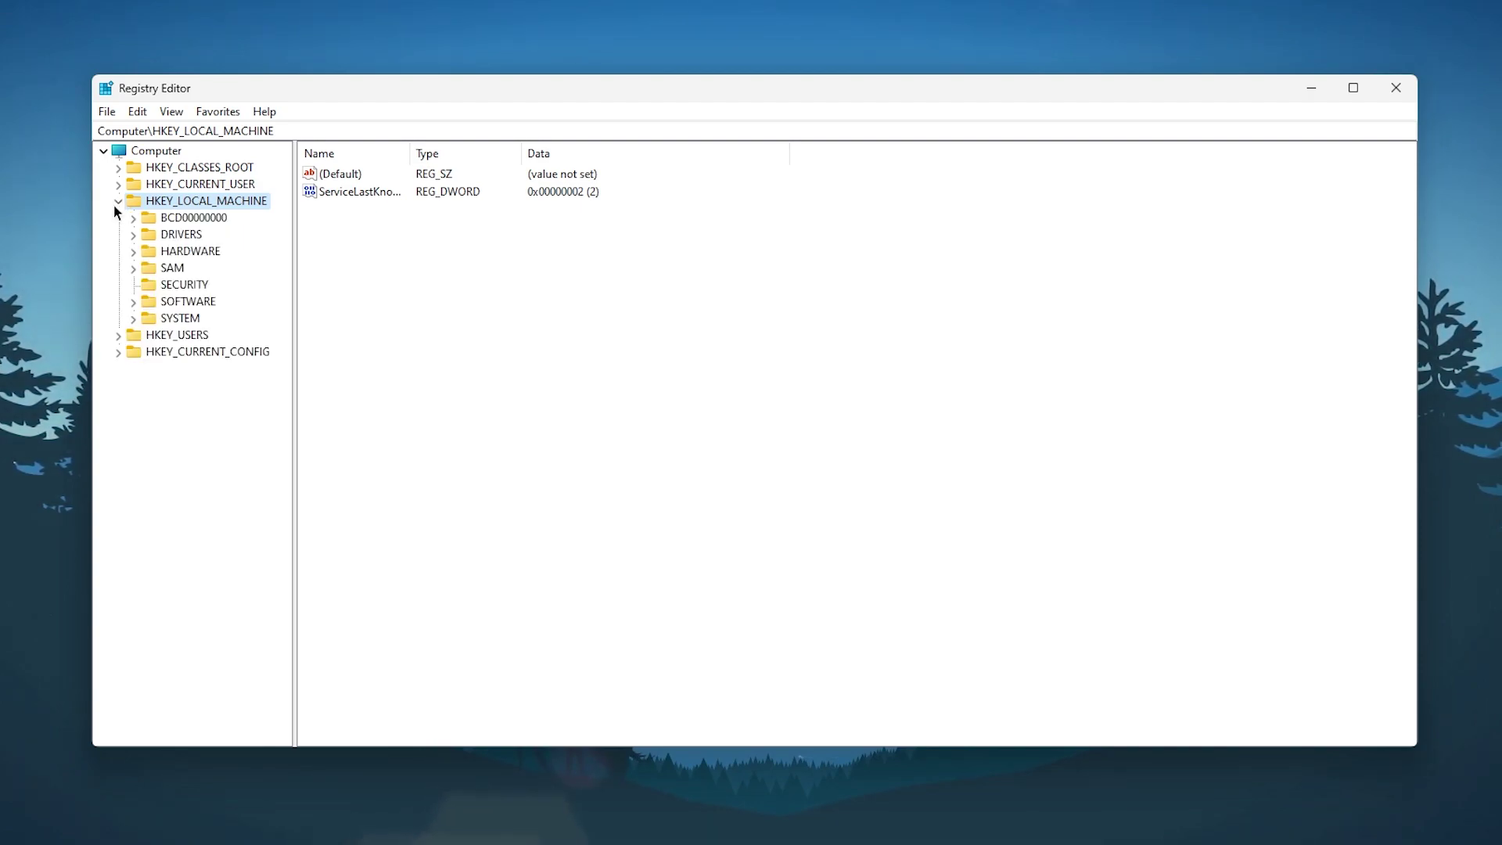
left_click(132, 319)
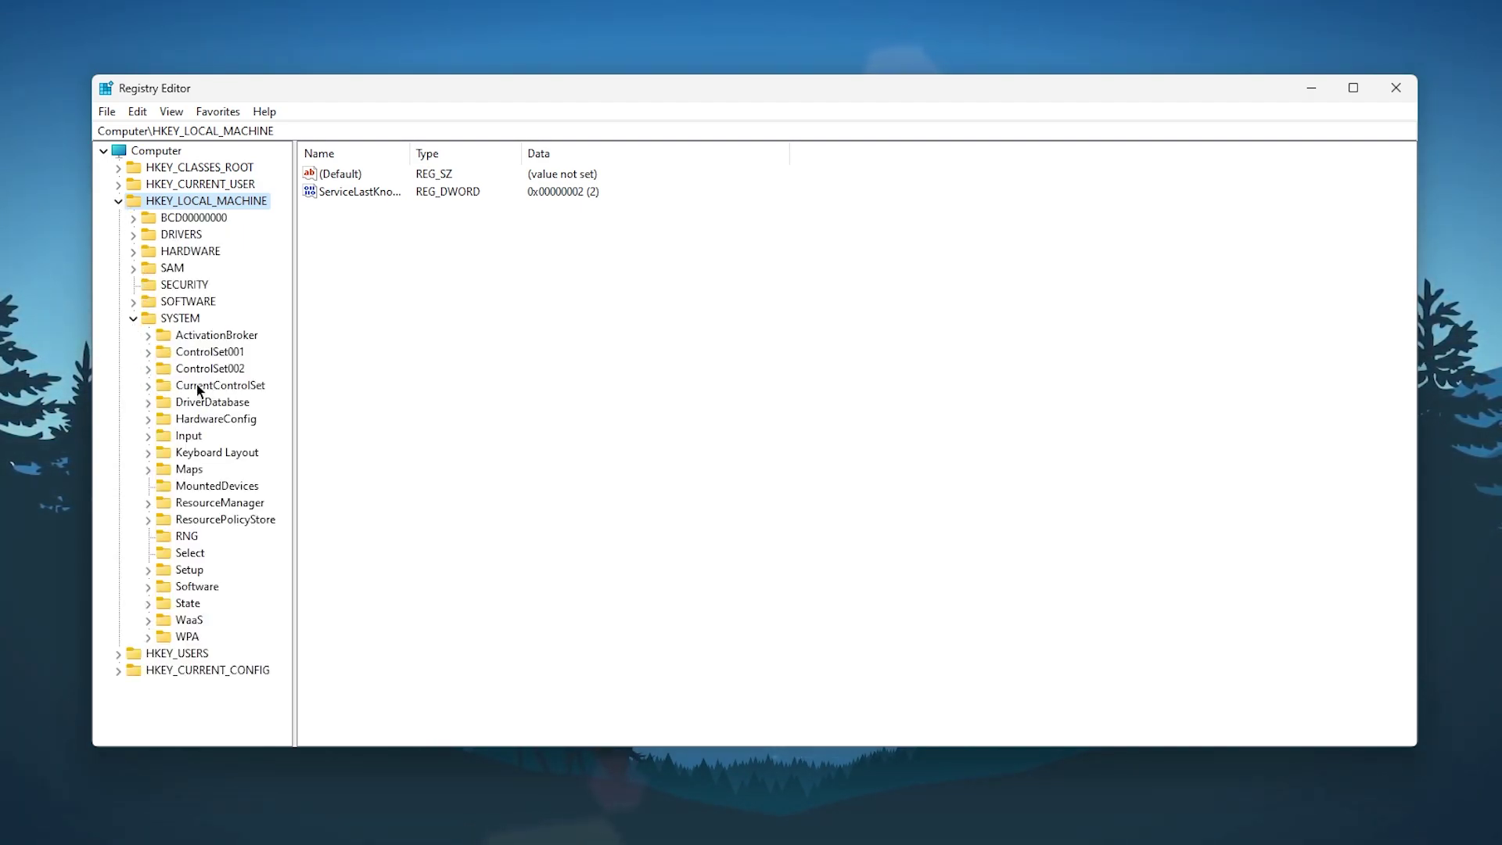
left_click(149, 386)
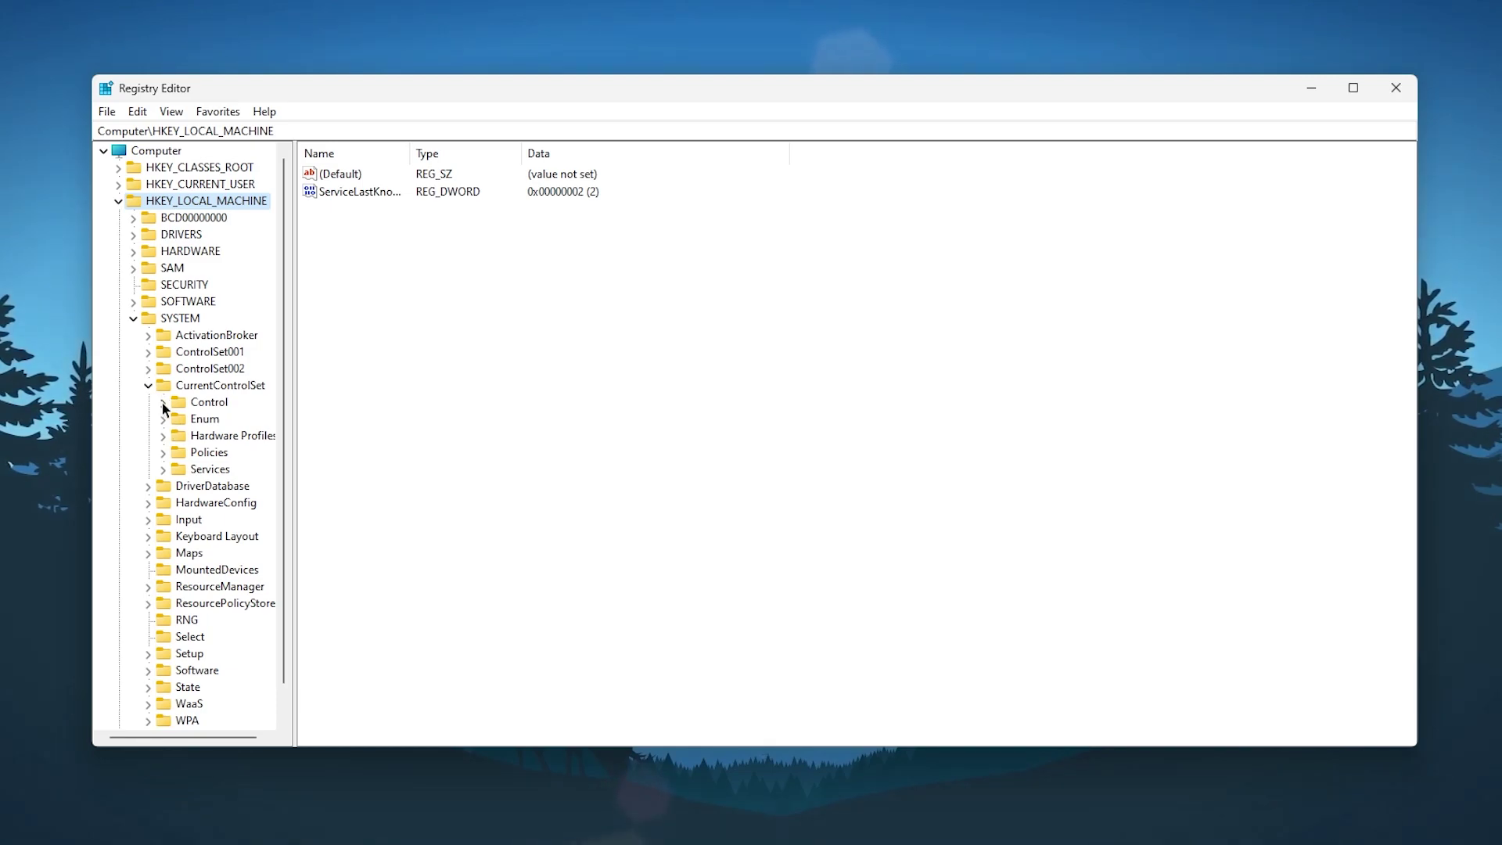
left_click(162, 401)
type("pnp")
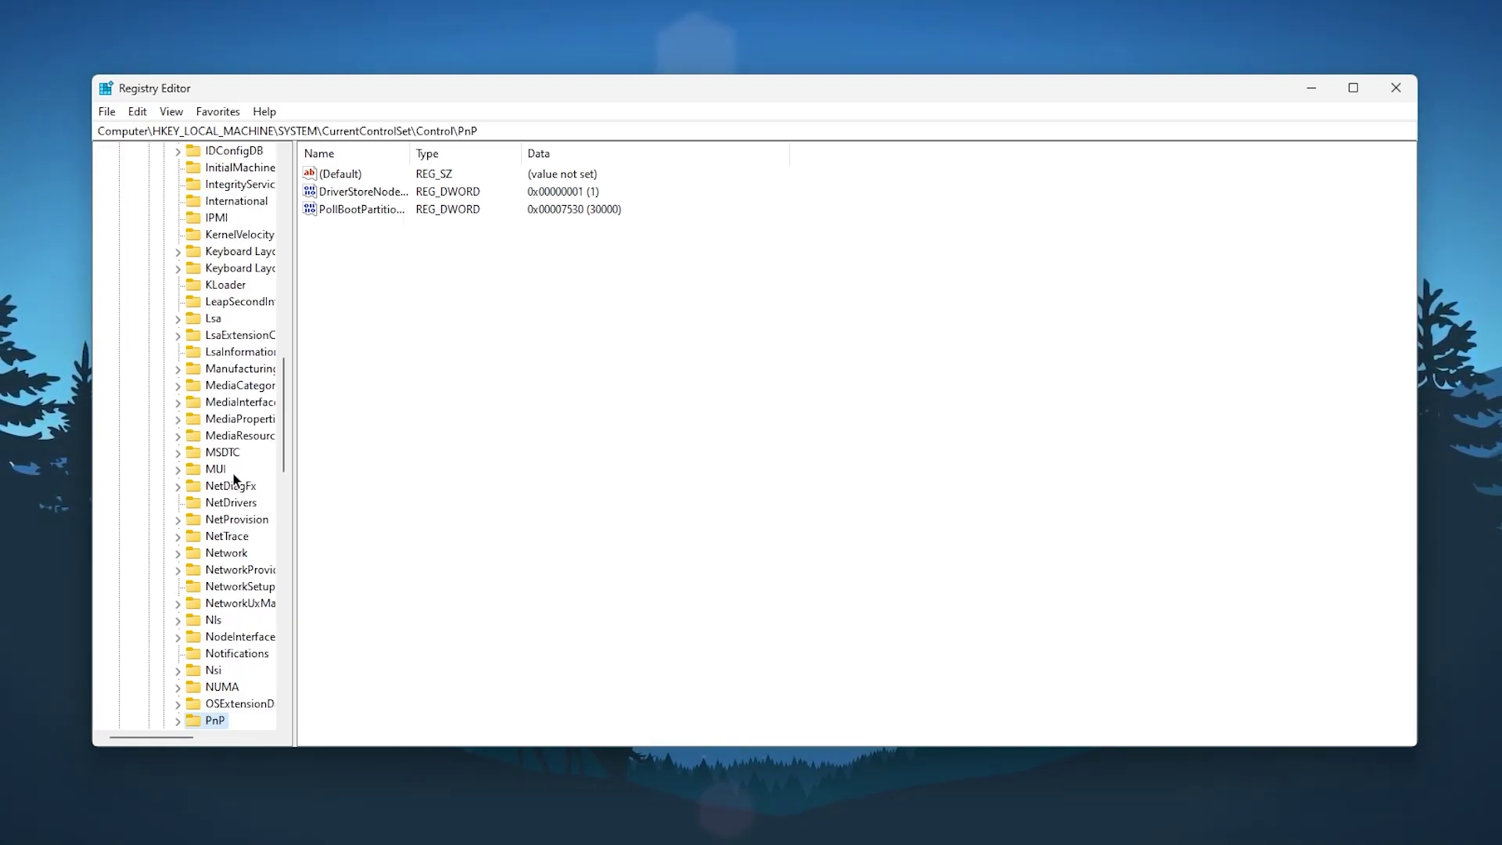
scroll(219, 473, "down", 4)
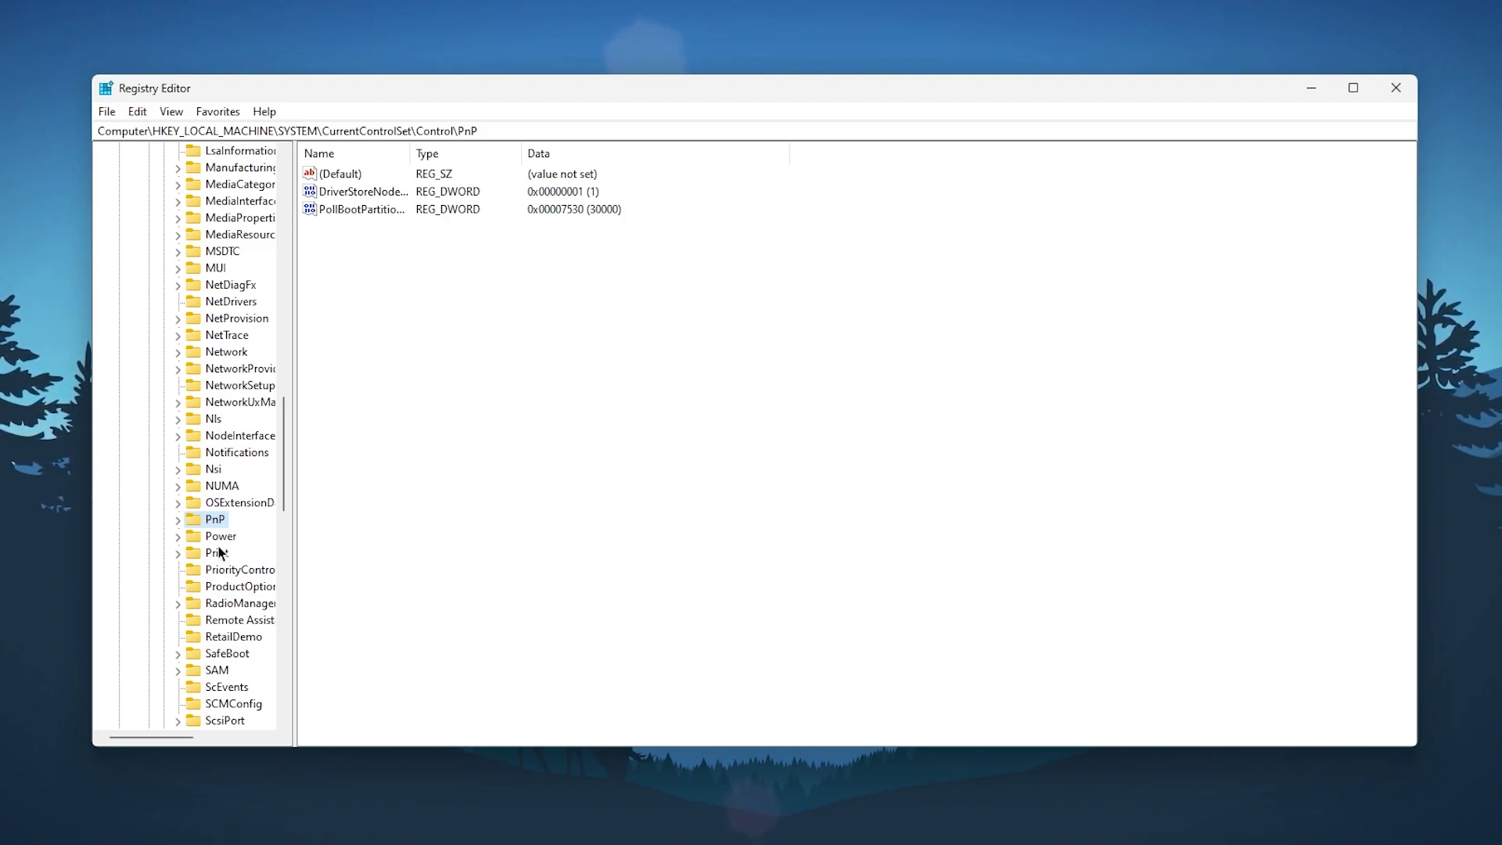
left_click(179, 537)
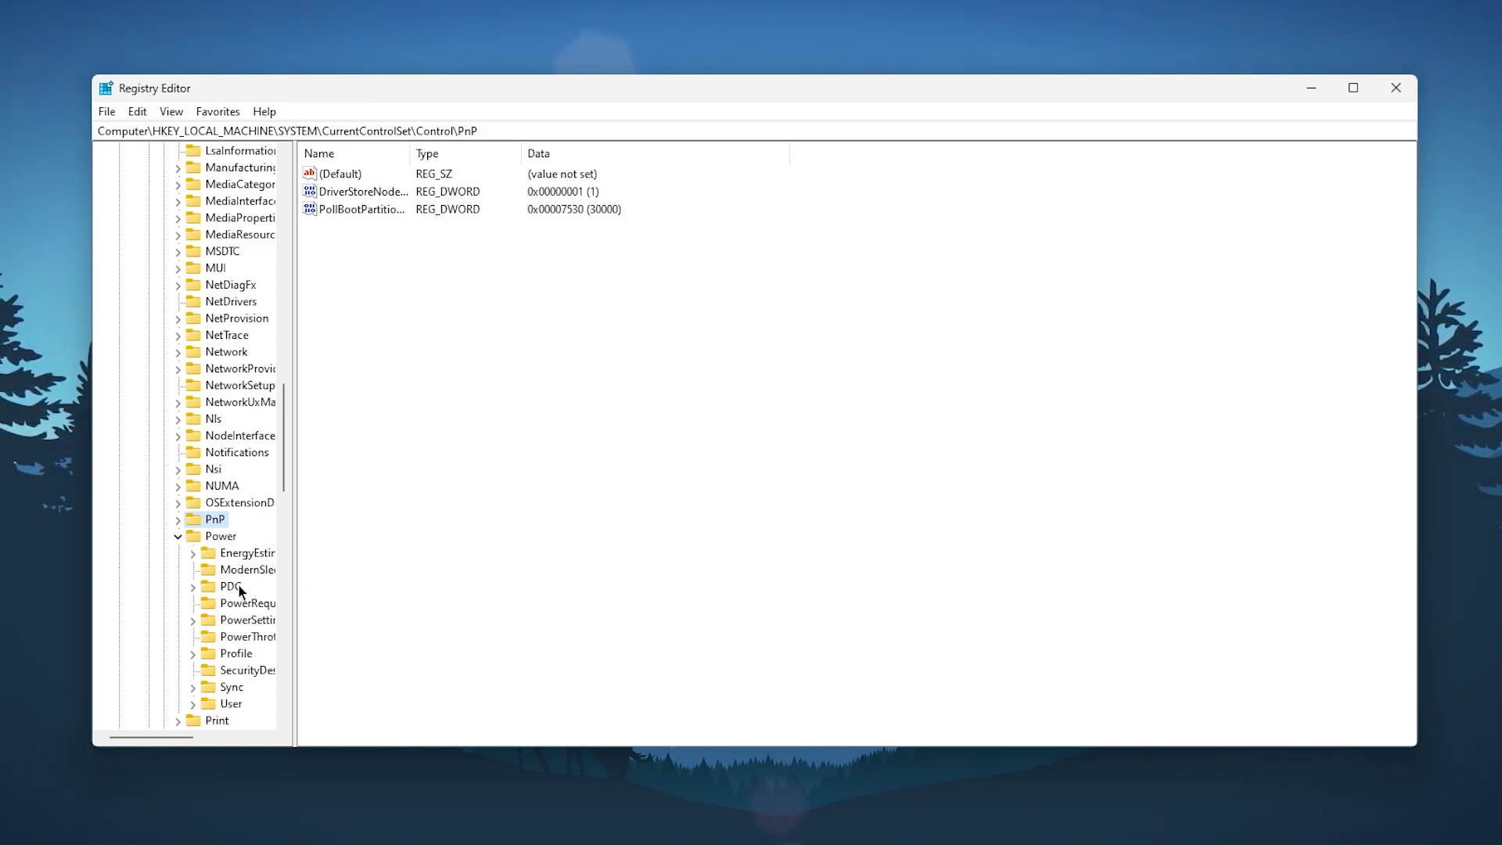
left_click(226, 639)
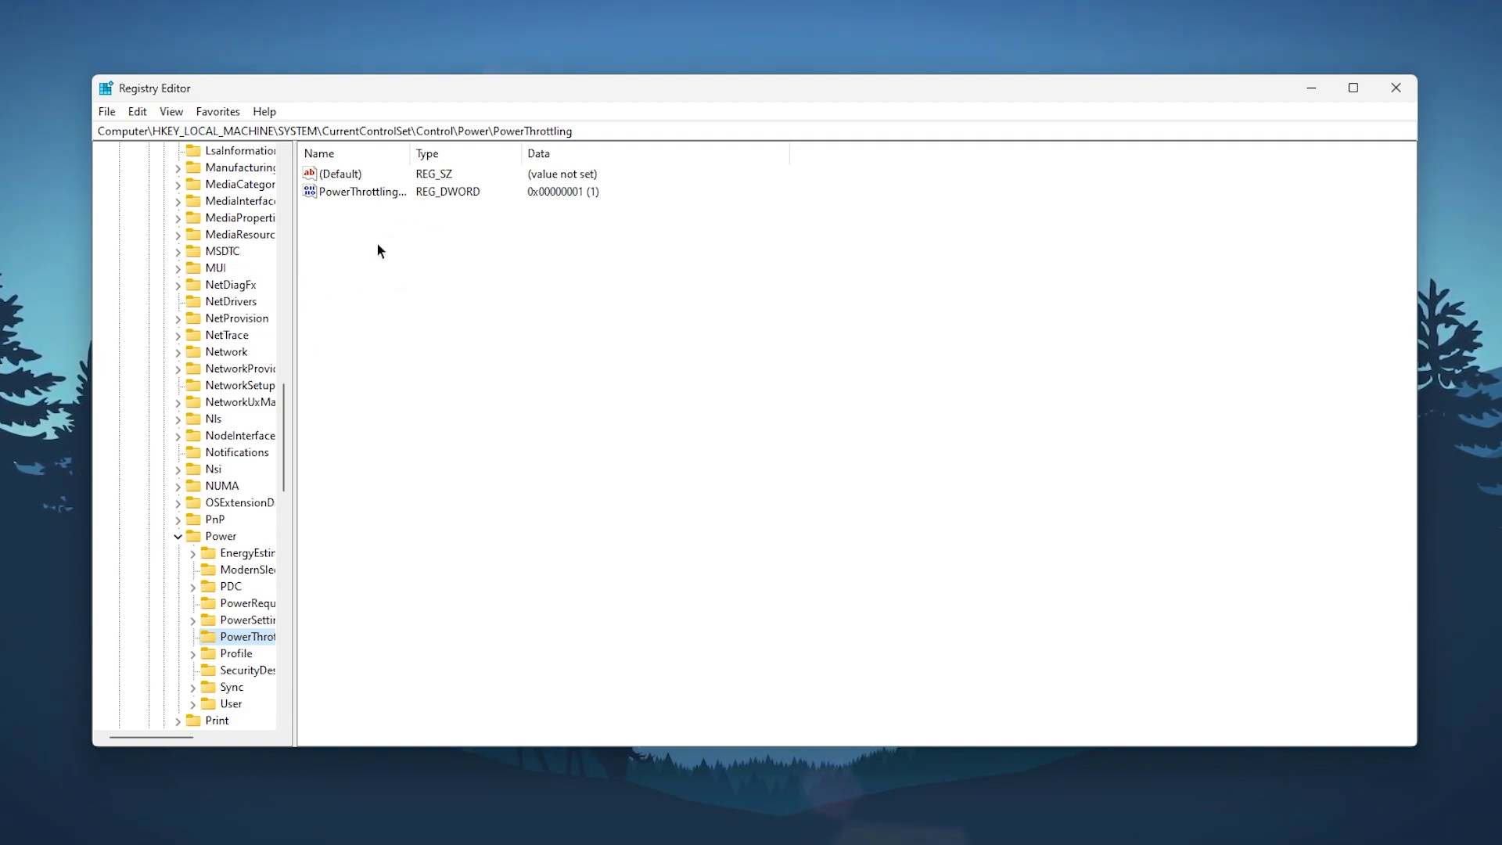
right_click(378, 191)
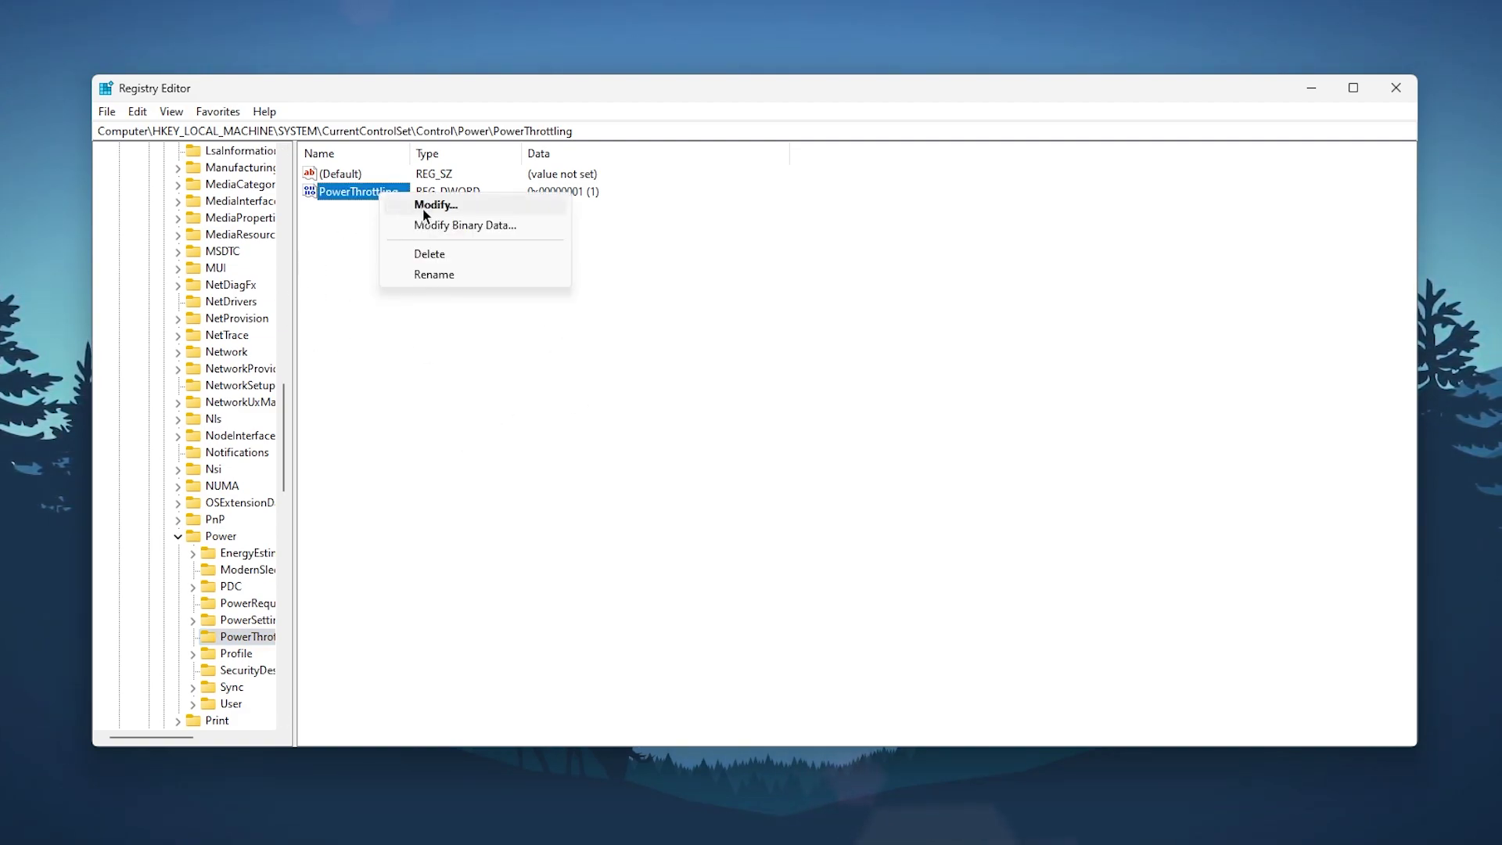
left_click(423, 209)
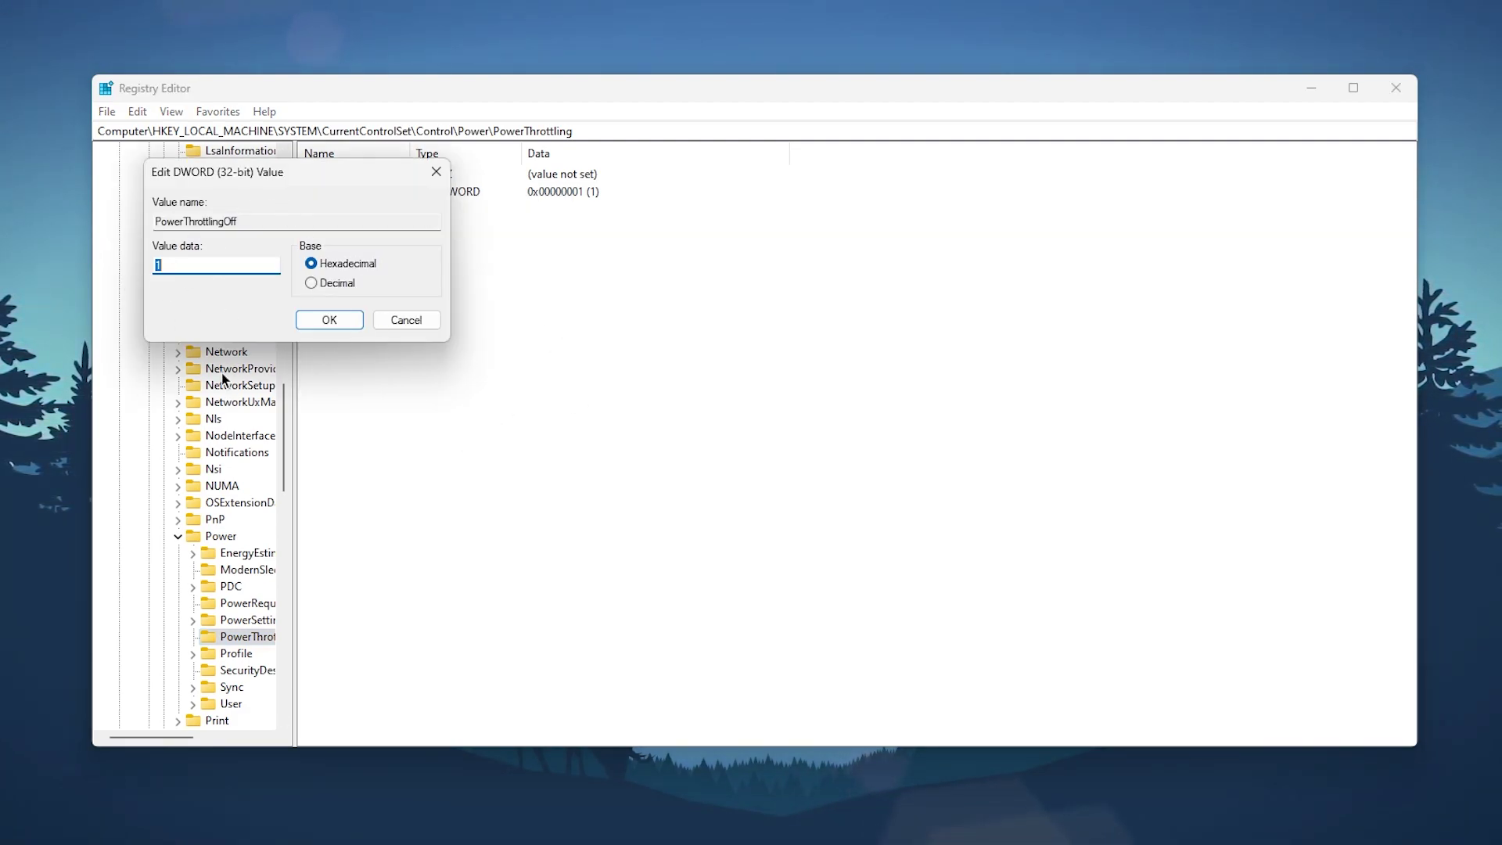
left_click(328, 315)
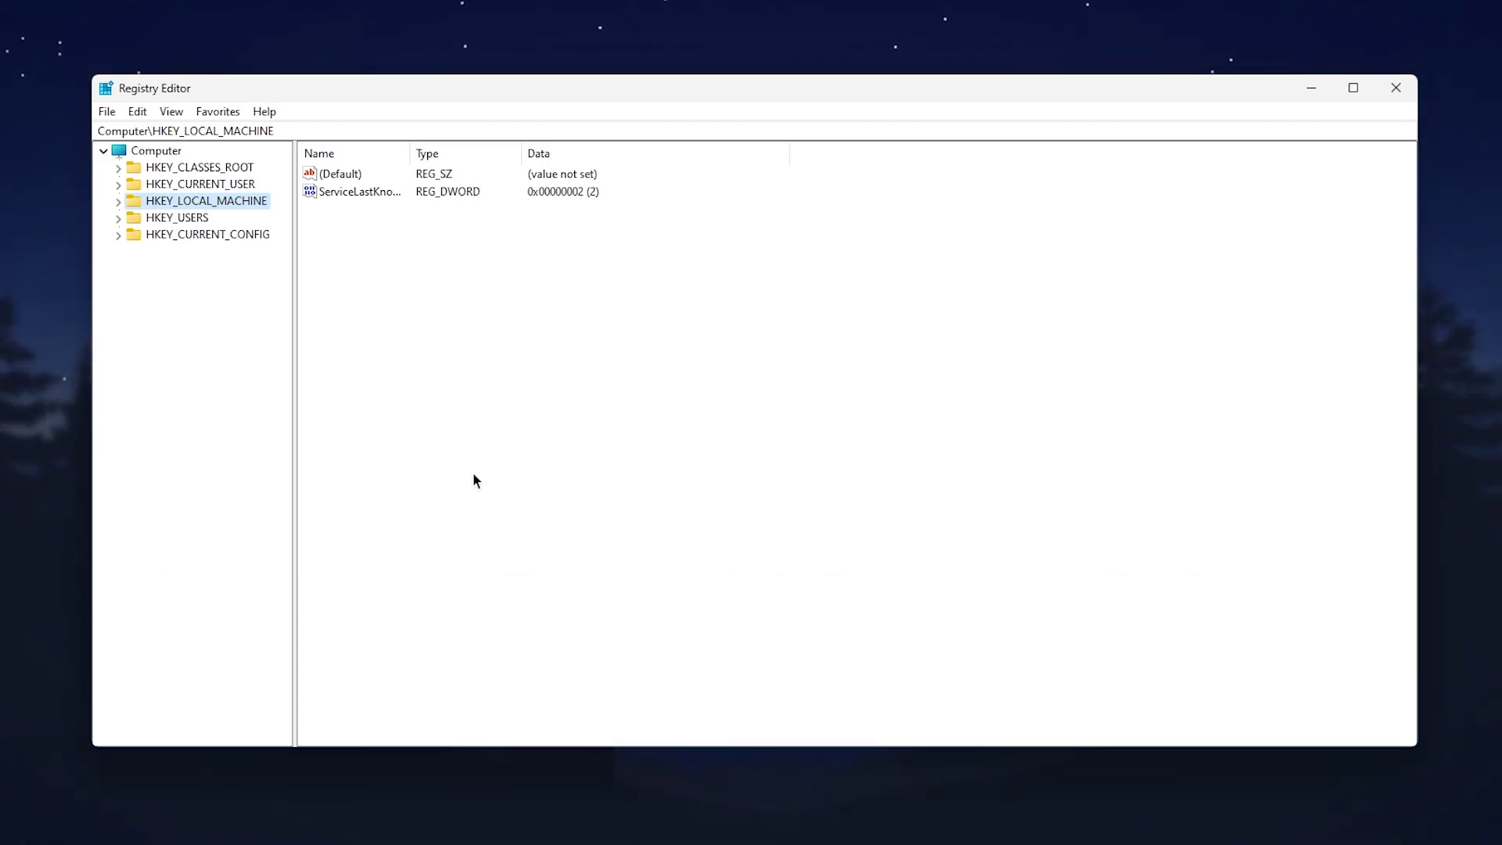
- Navigate to HKLM\SOFTWARE\Microsoft\Windows NT\CurrentVersion and reach the MCI Extensions key
left_click(121, 202)
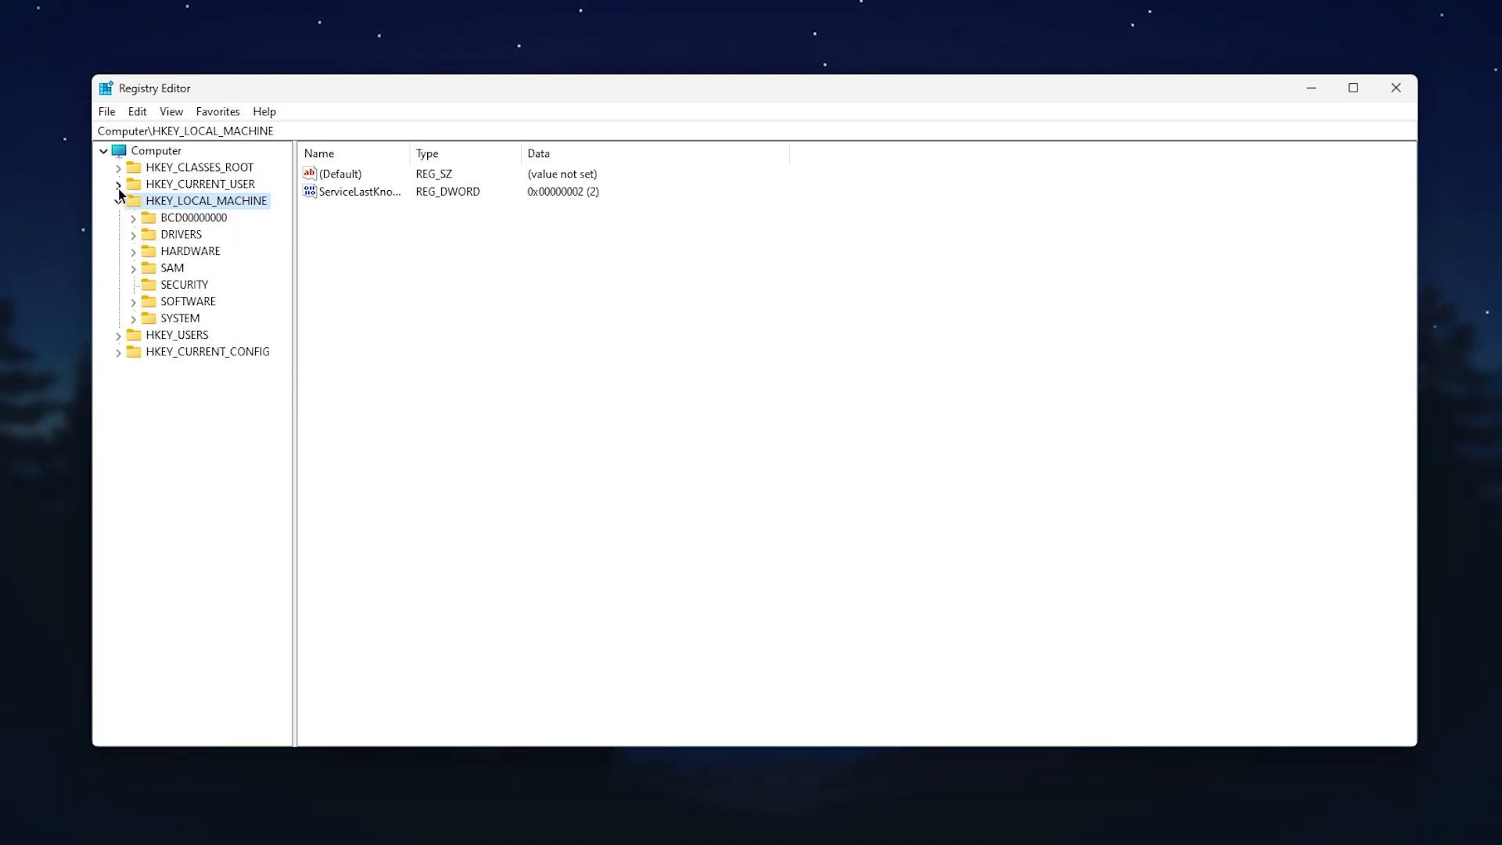
left_click(133, 301)
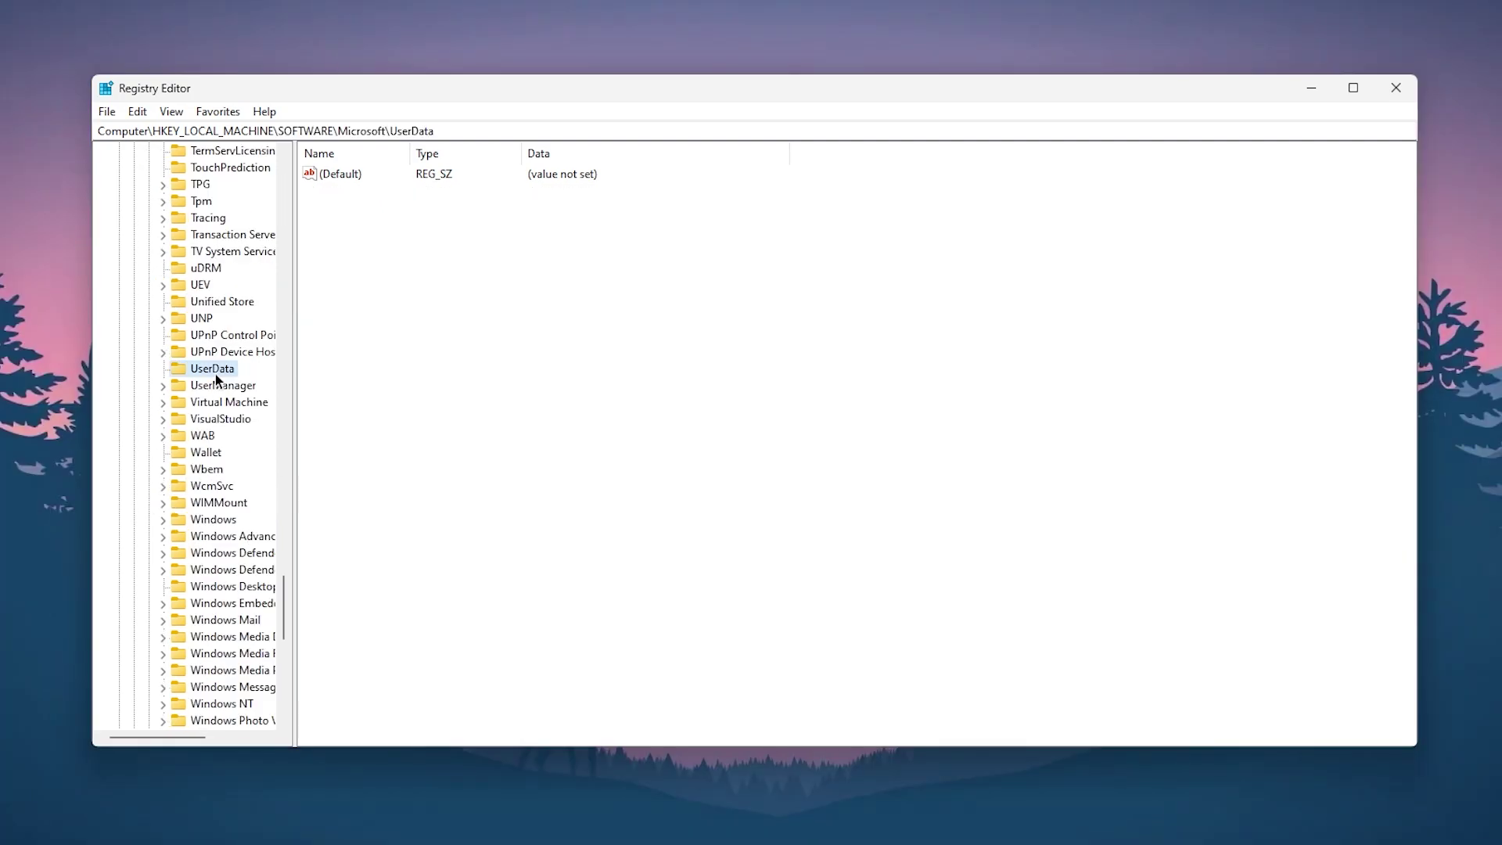
key("w")
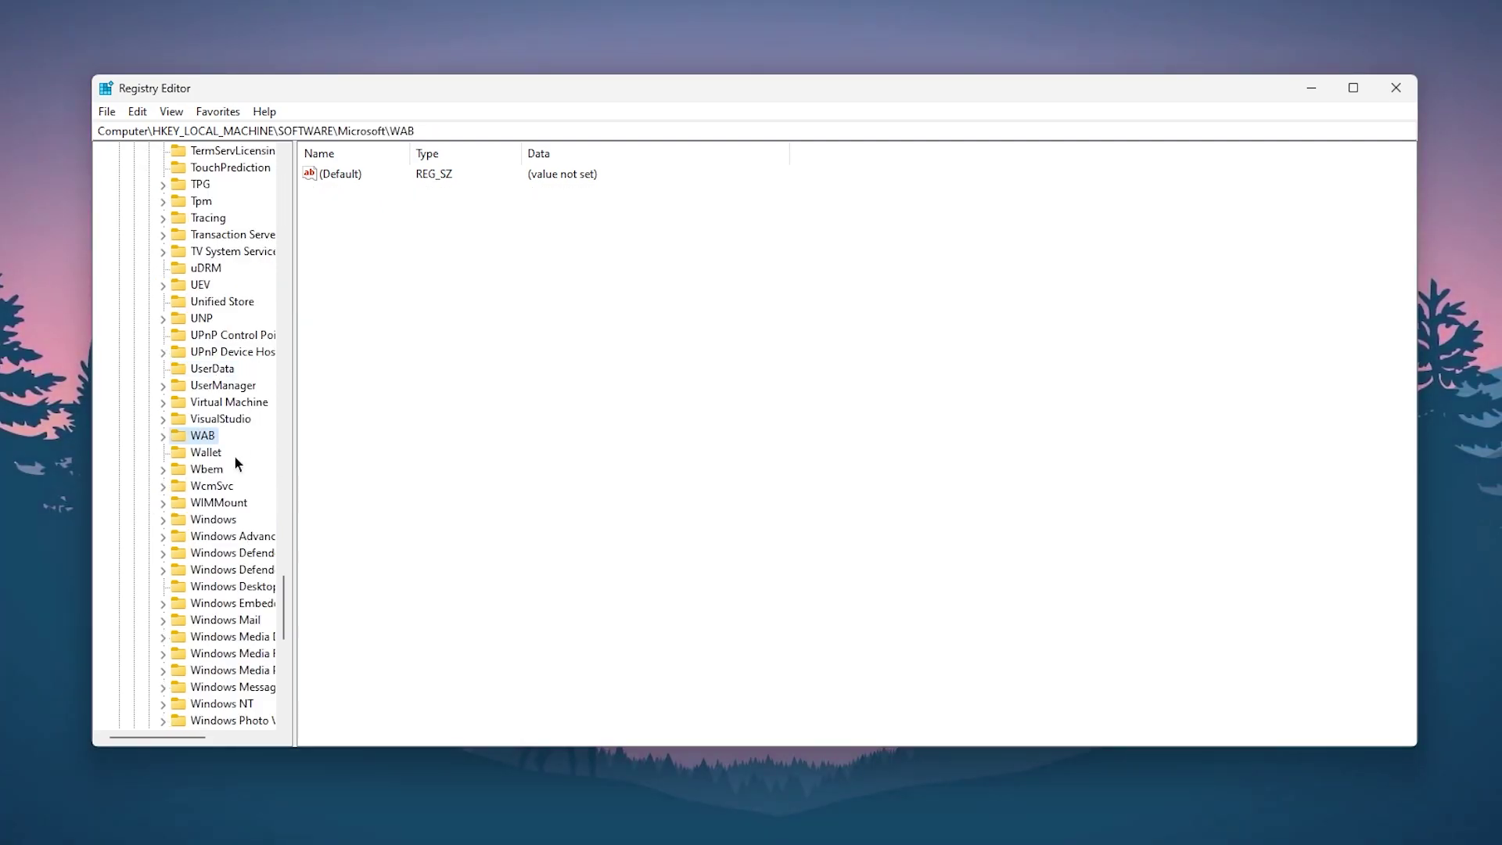
left_click(163, 705)
scroll(204, 681, "down", 3)
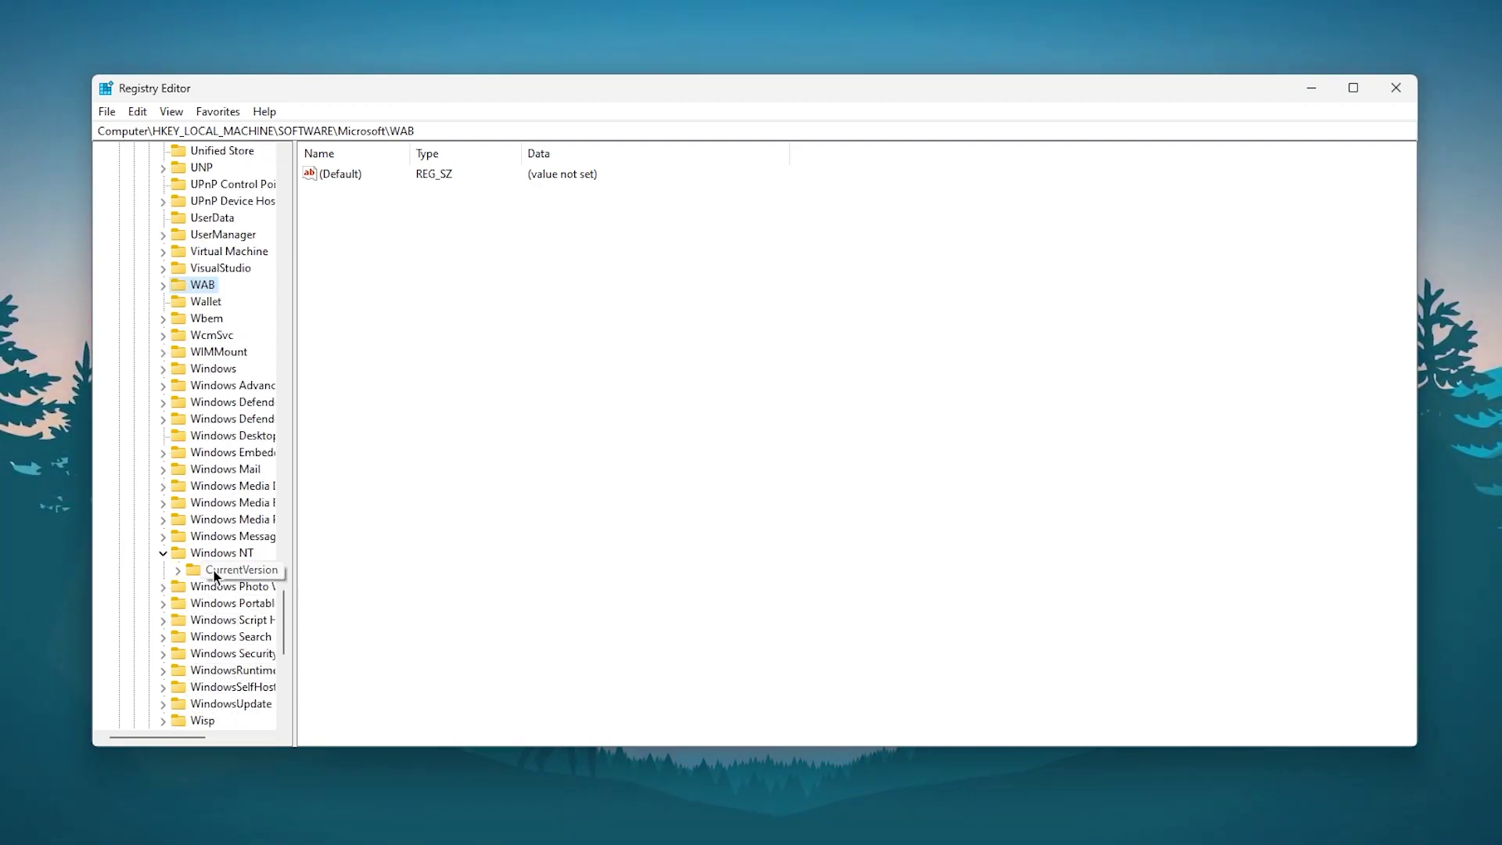
left_click(176, 570)
left_click(241, 503)
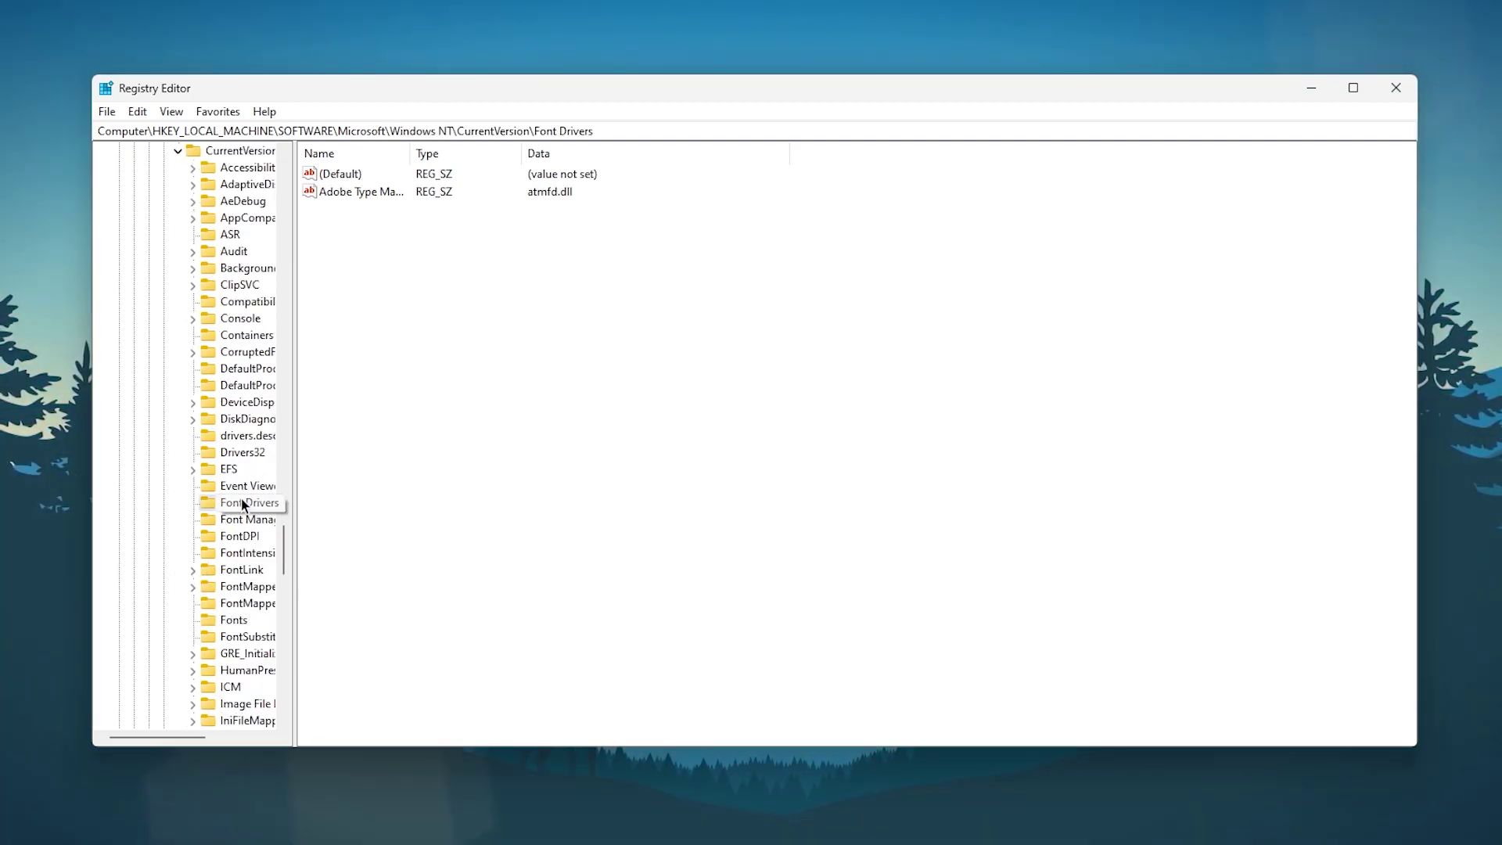
key("m")
scroll(235, 613, "down", 4)
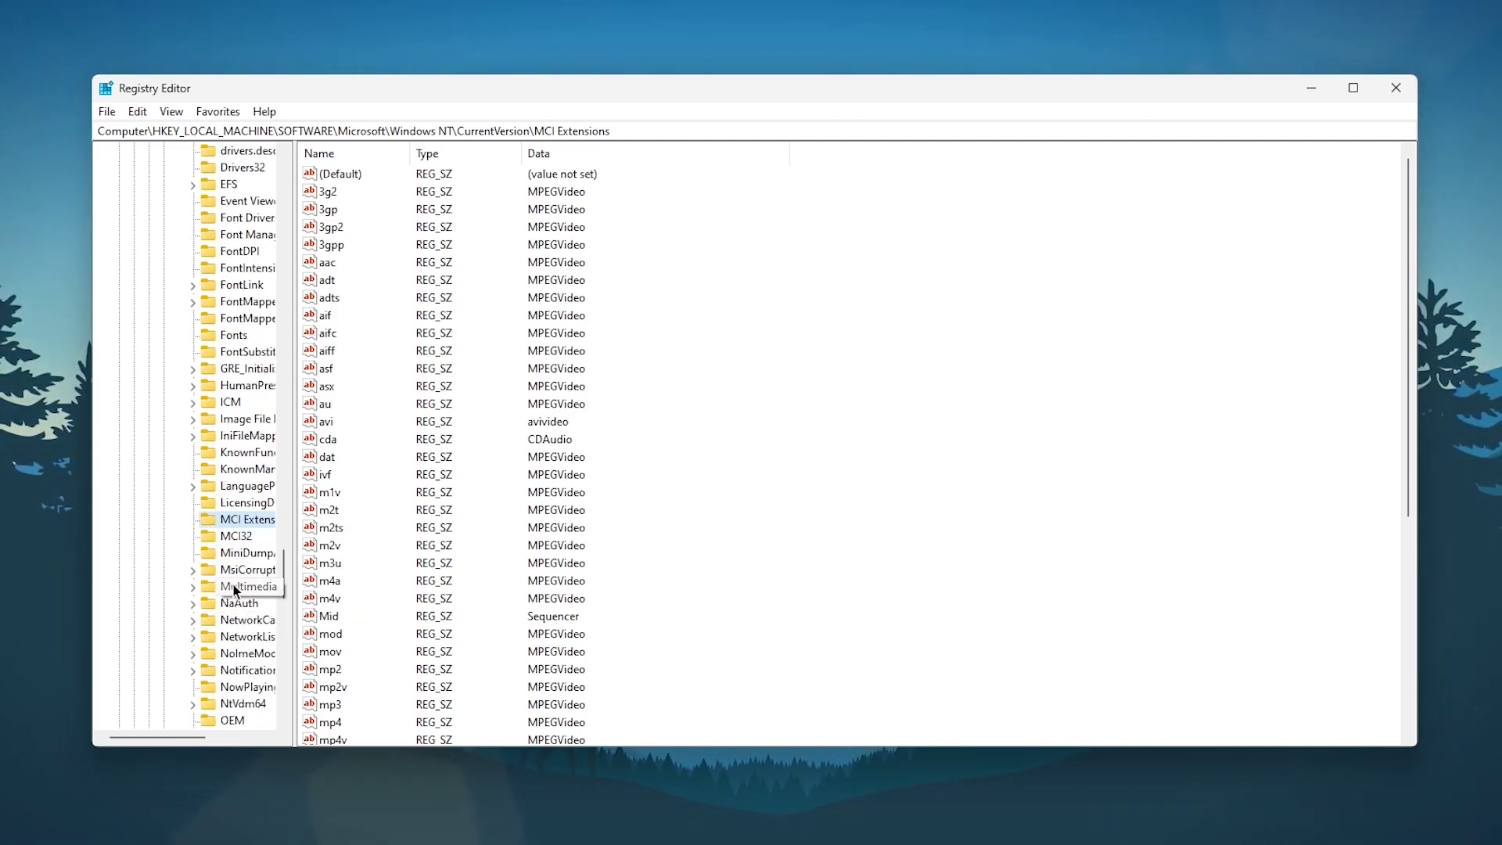
- Open Multimedia\SystemProfile and set NetworkThrottlingIndex to ffffffff
left_click(192, 586)
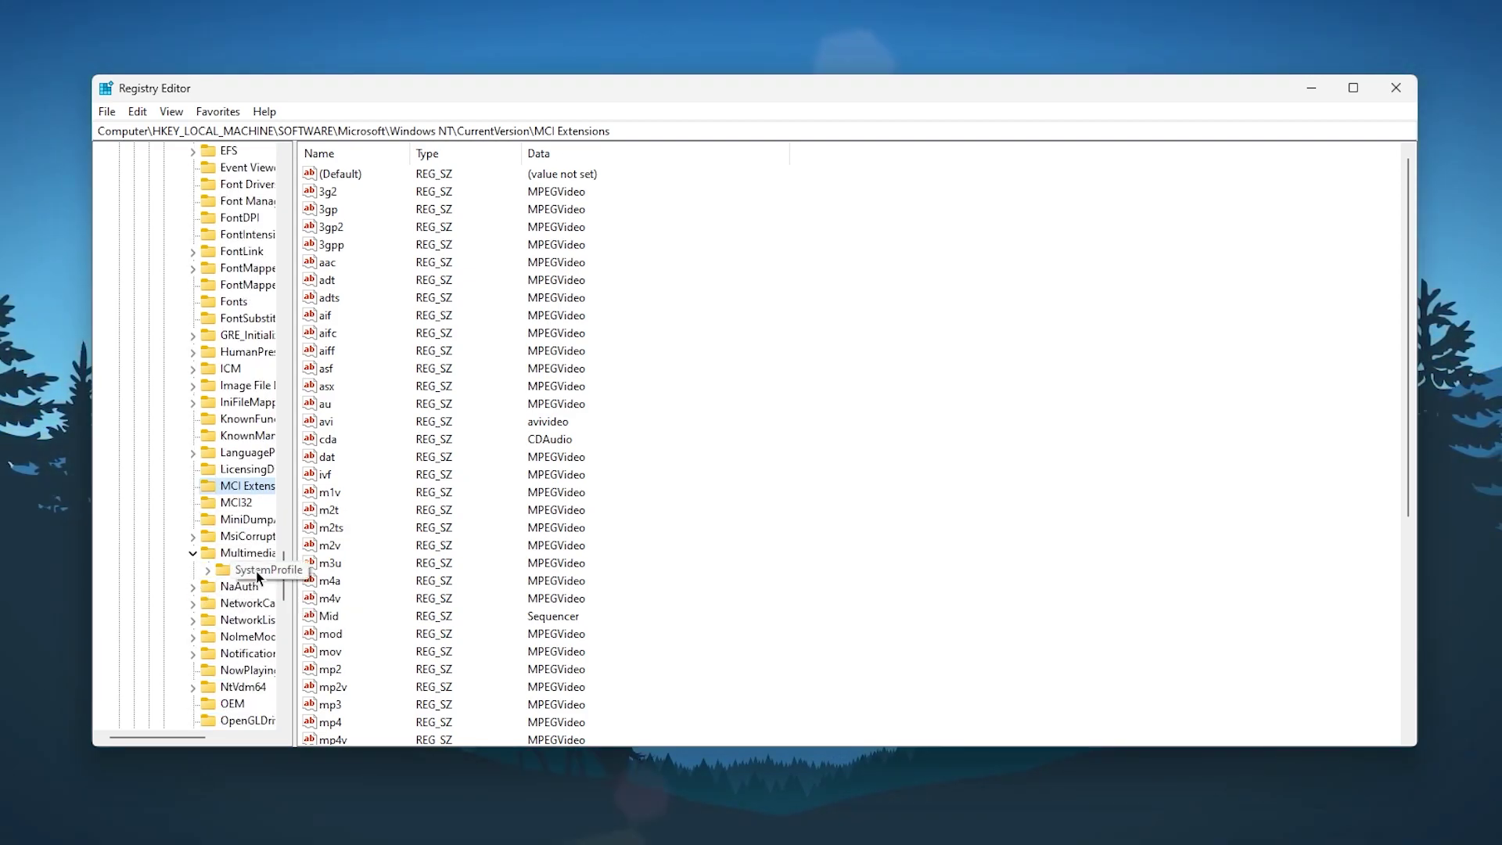
left_click(257, 573)
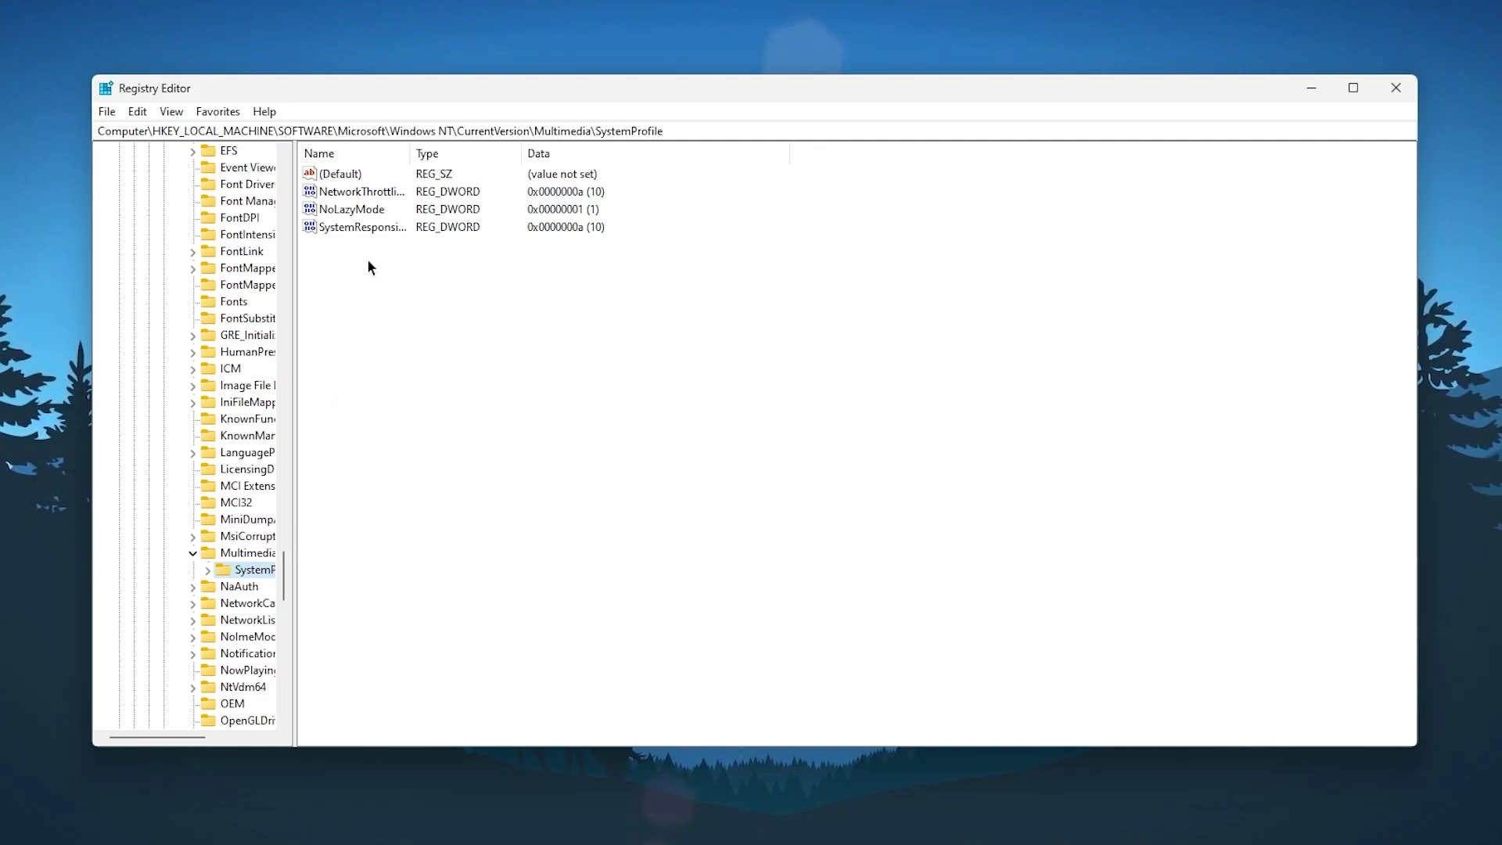
right_click(355, 192)
left_click(378, 204)
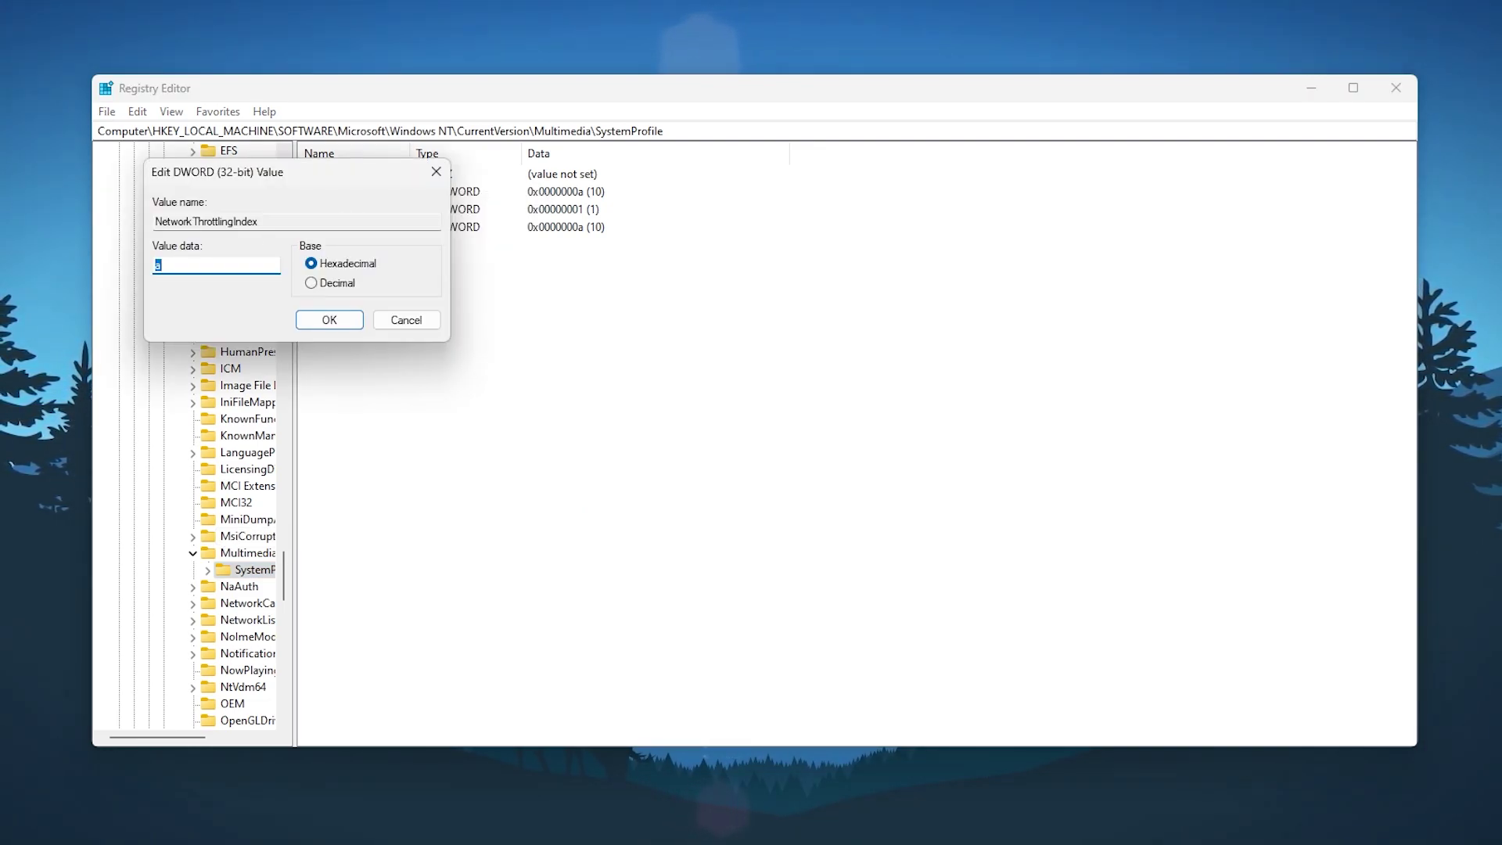
key("End")
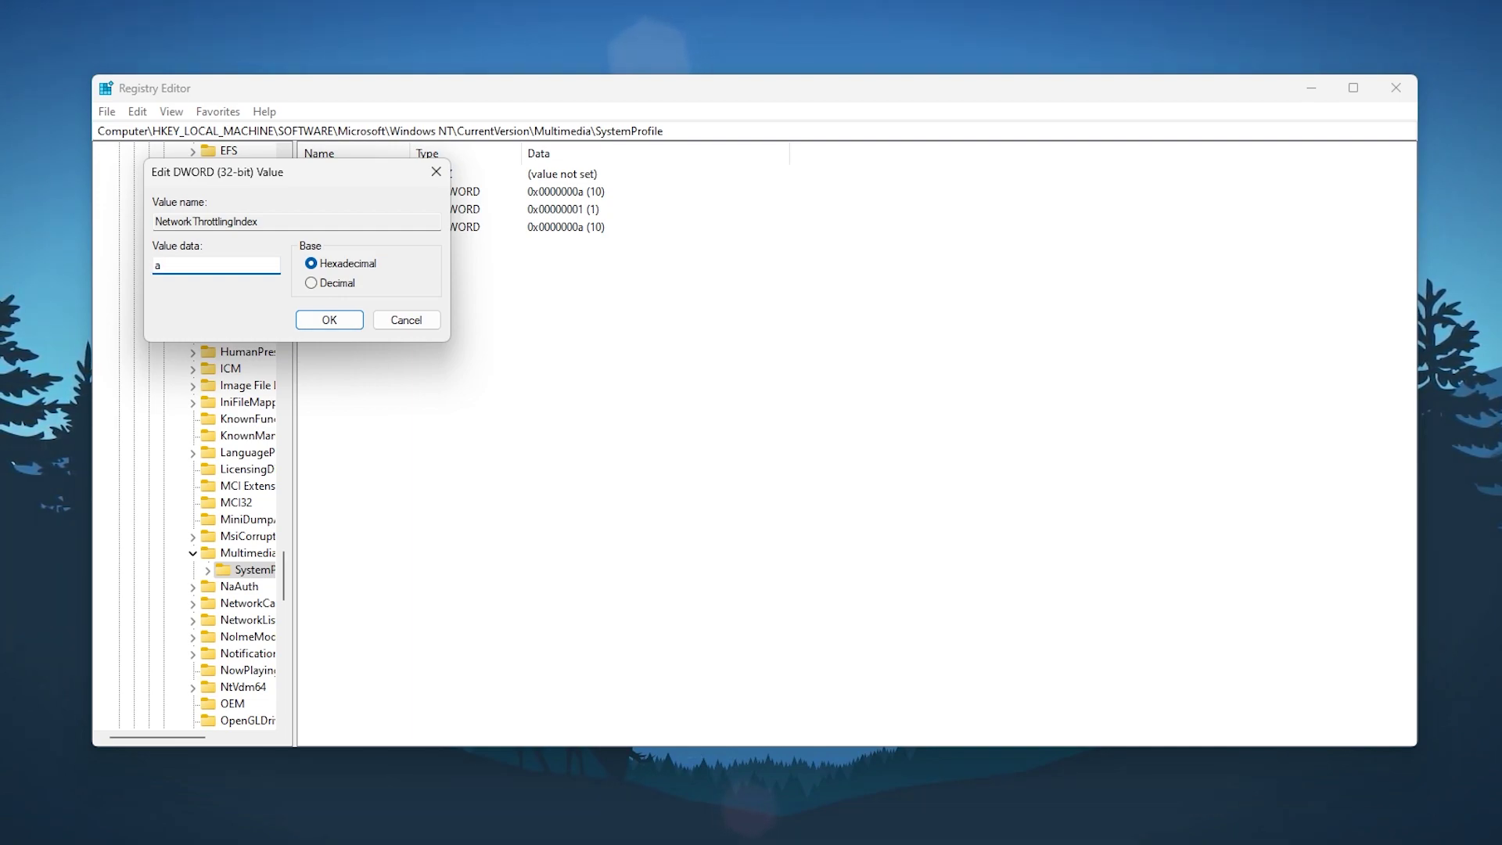
key("BackSpace")
type("ffffffff")
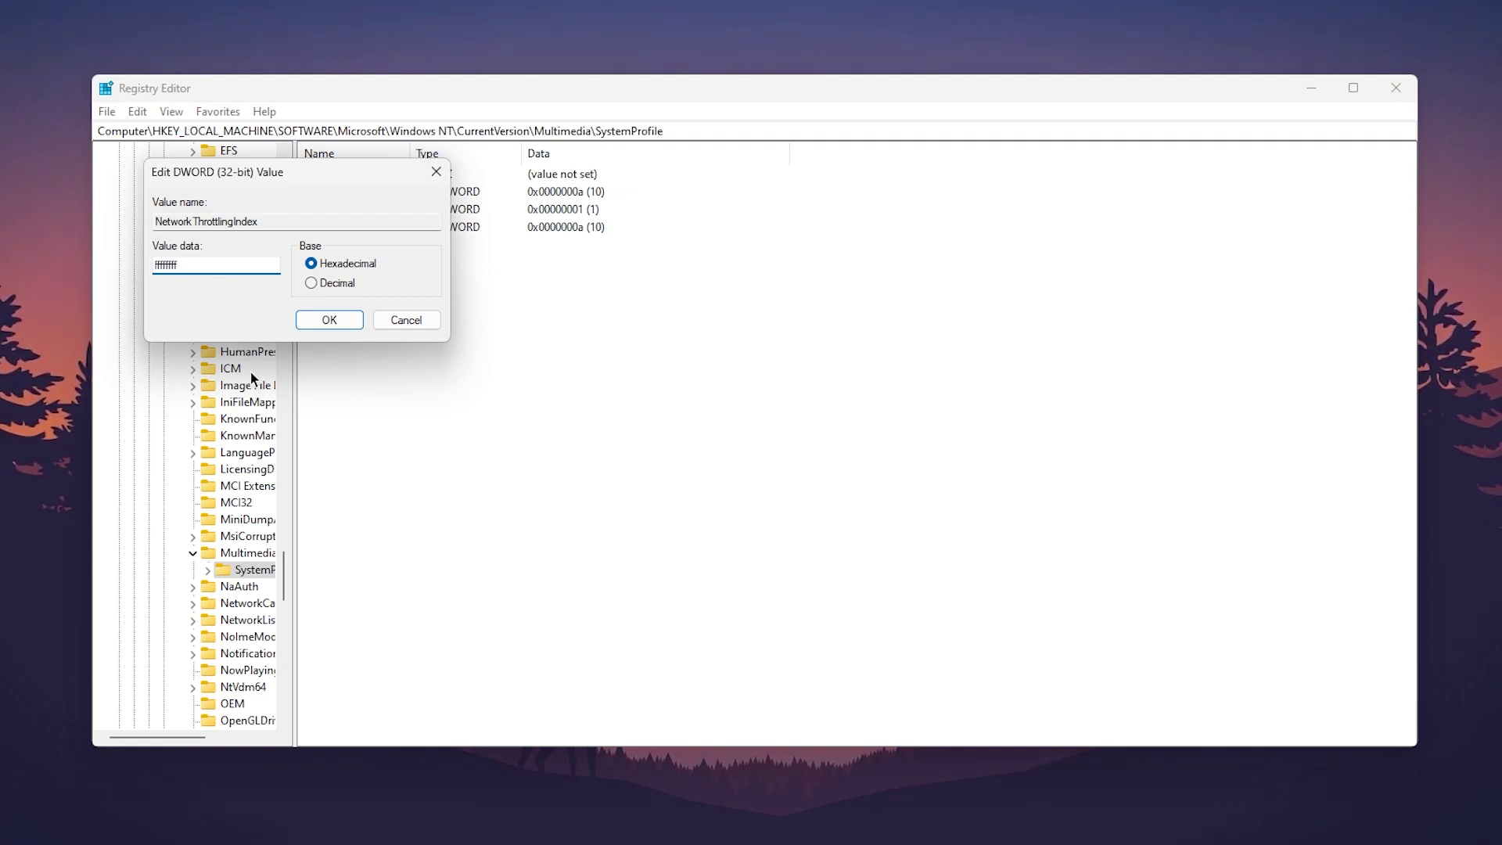
left_click(355, 316)
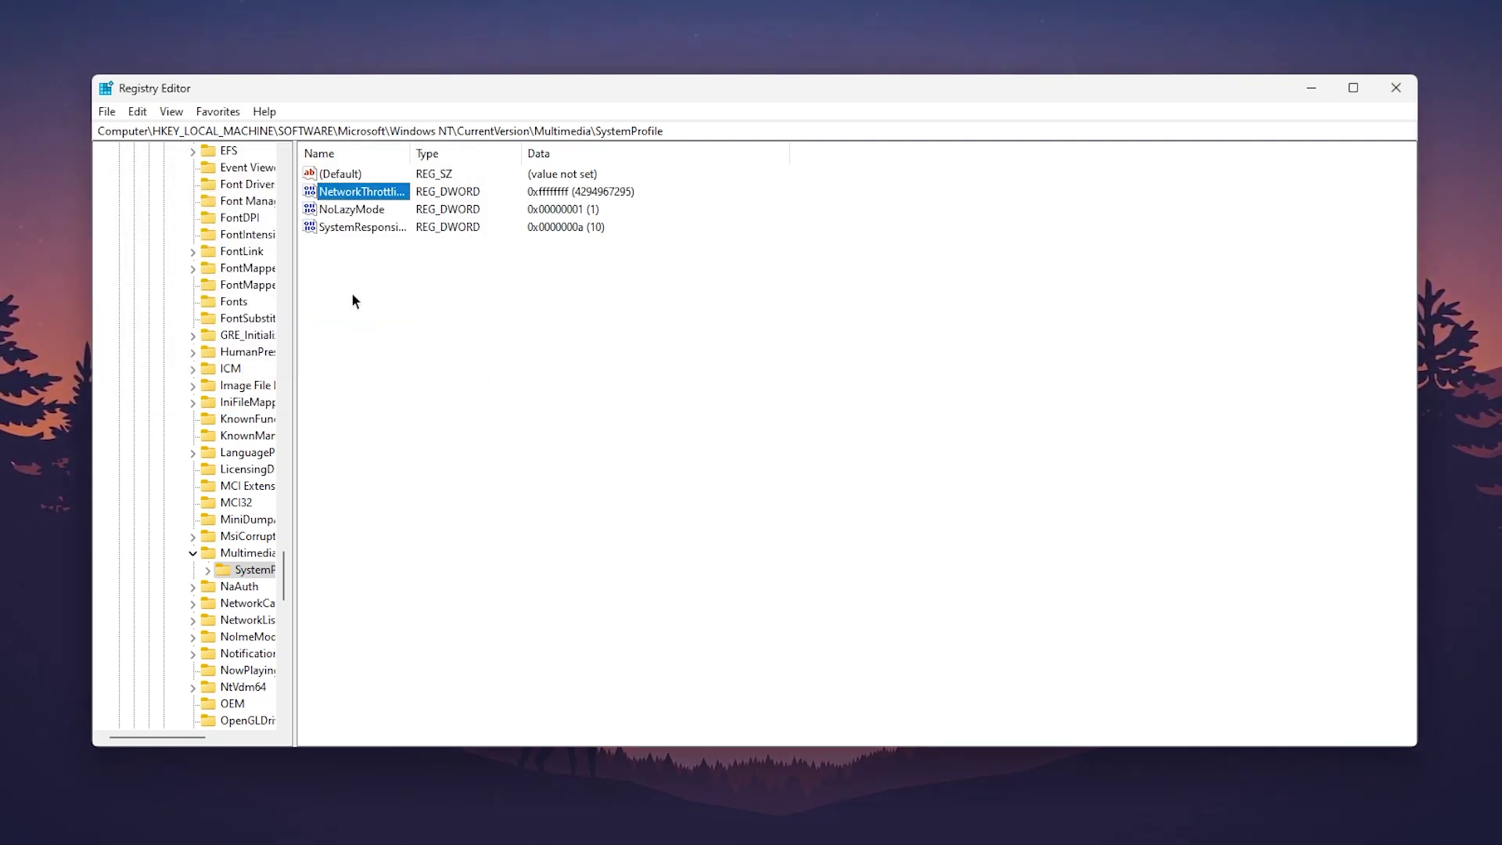
- Set SystemResponsiveness to 0
right_click(352, 229)
left_click(386, 238)
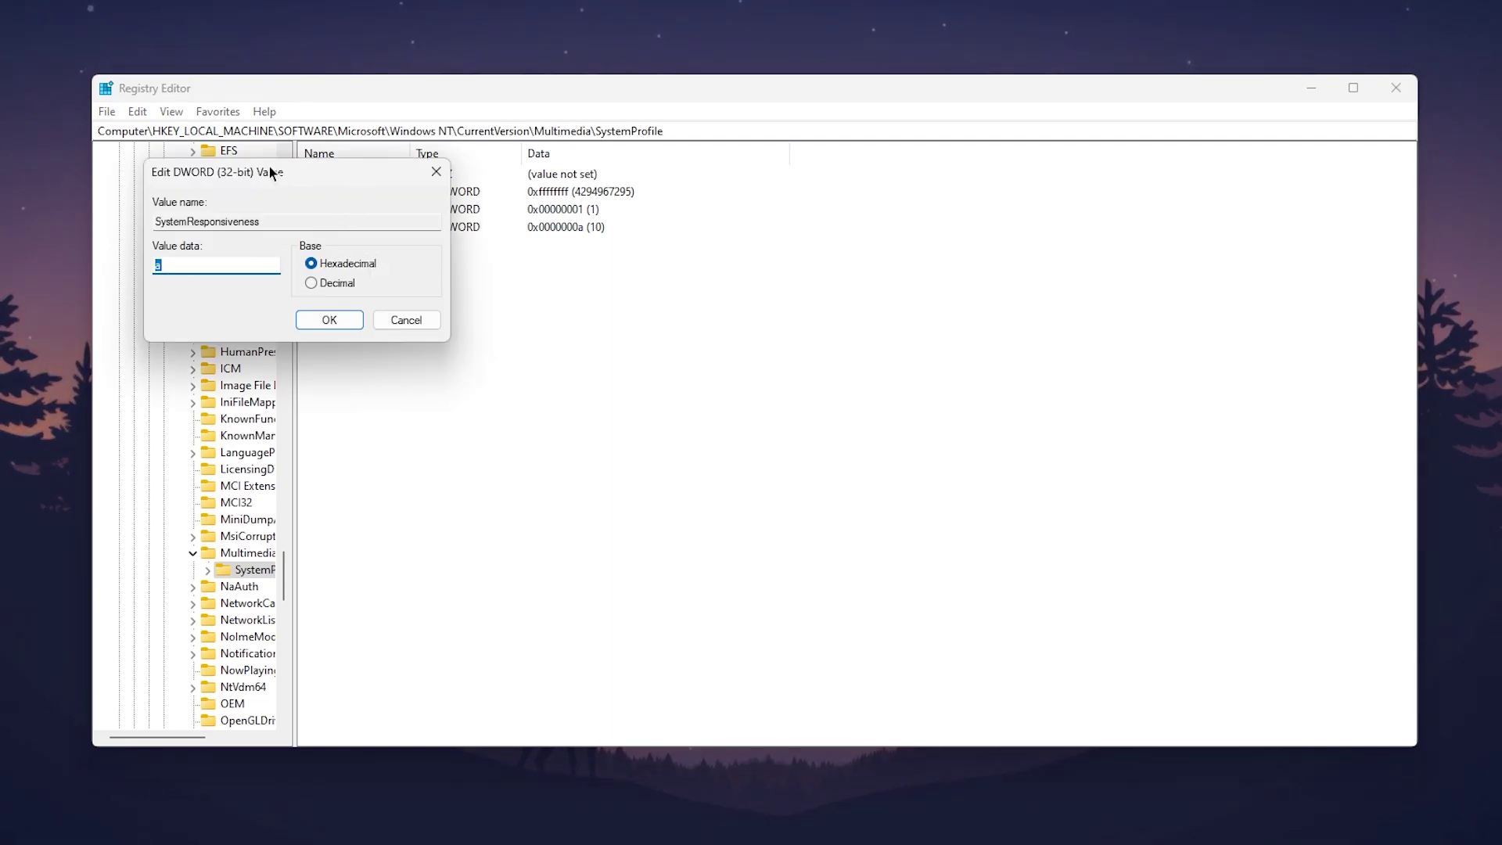
type("0")
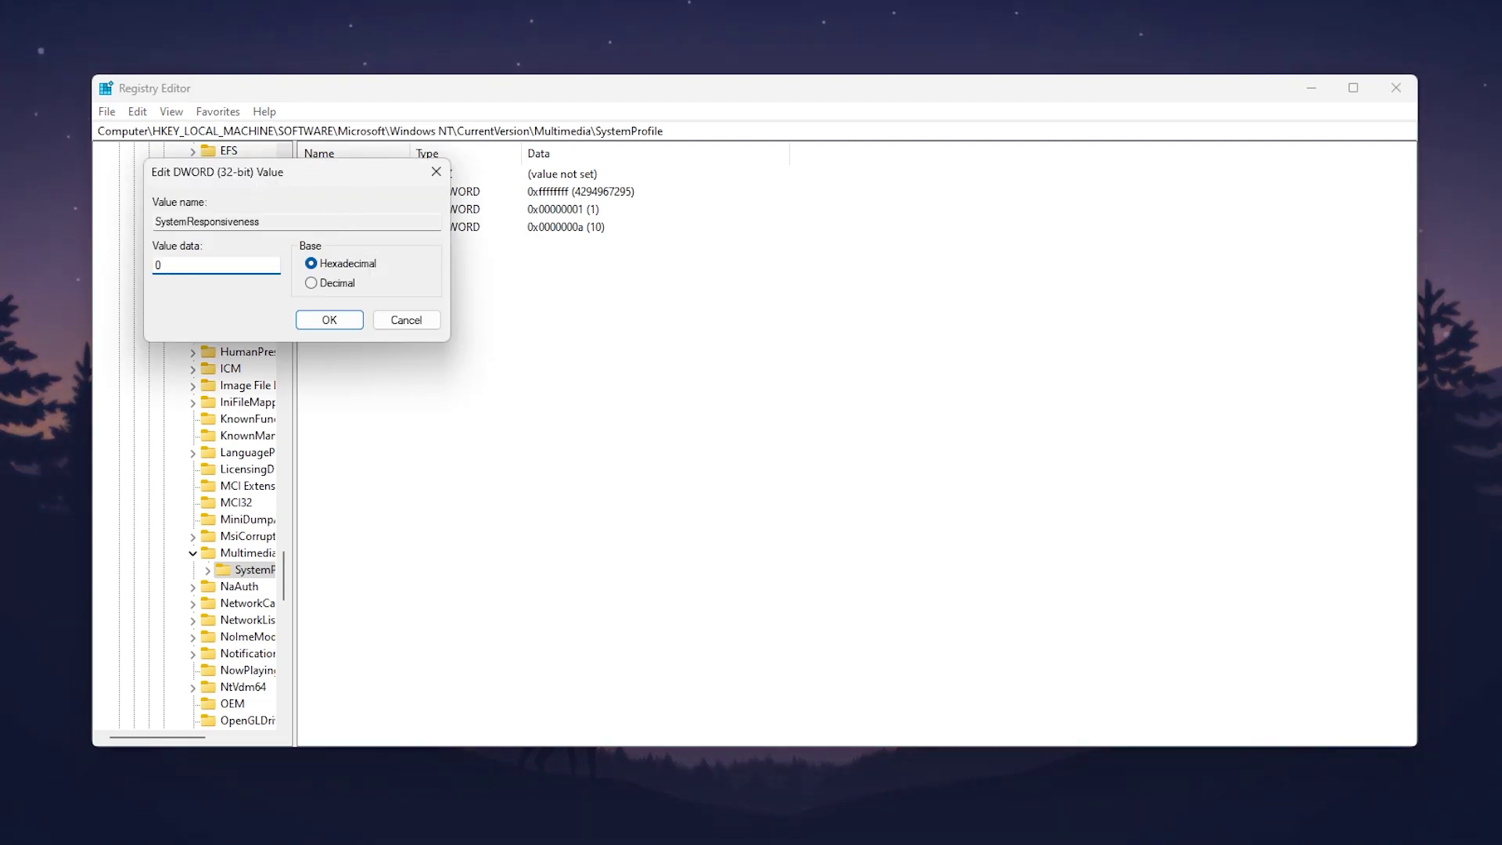
left_click(317, 317)
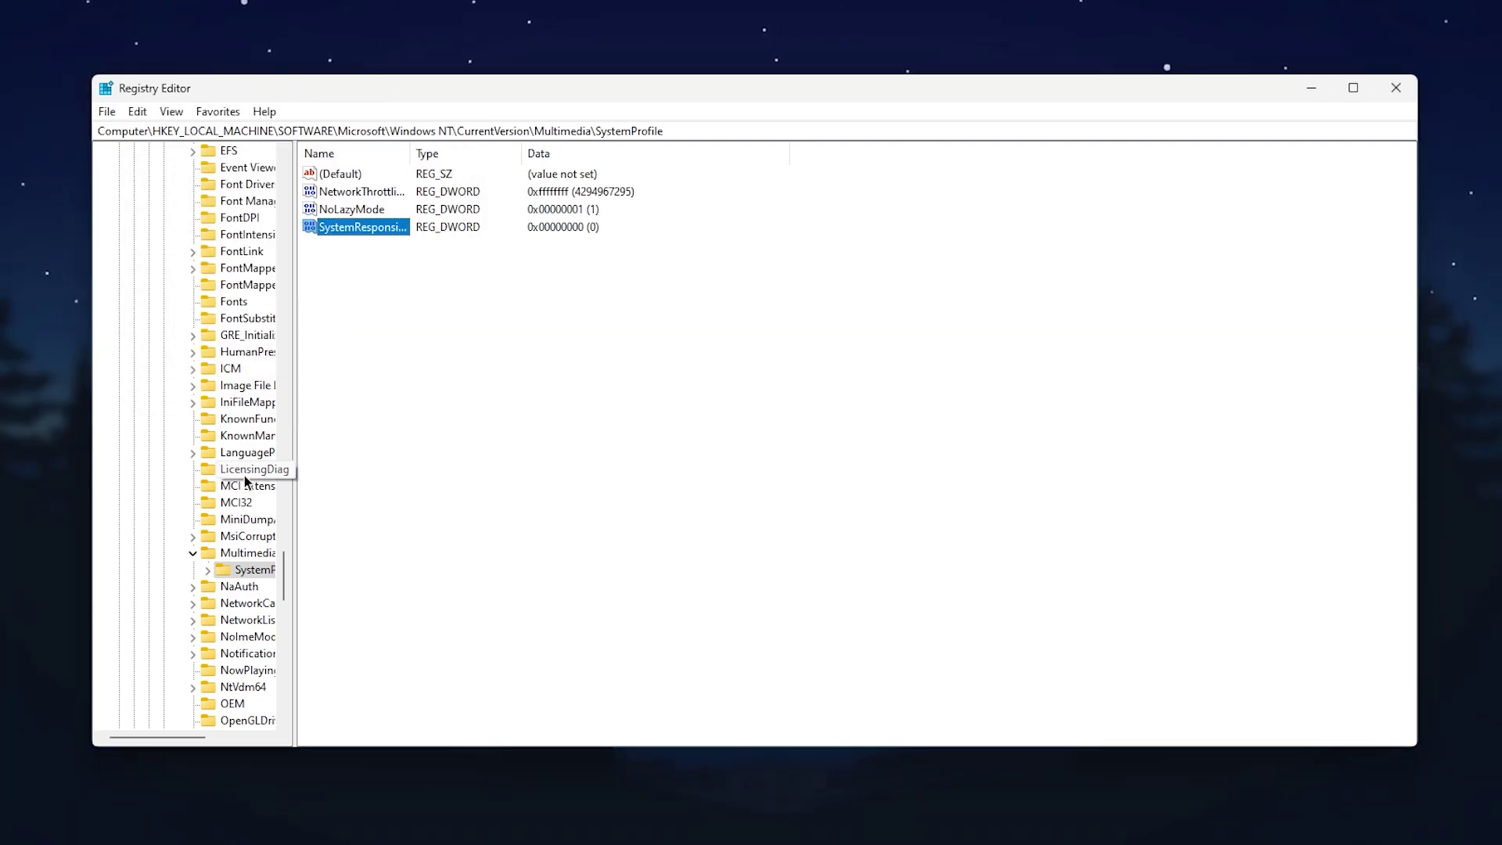
- Open SystemProfile\Tasks\Games and set GPU Priority to 8
left_click(207, 570)
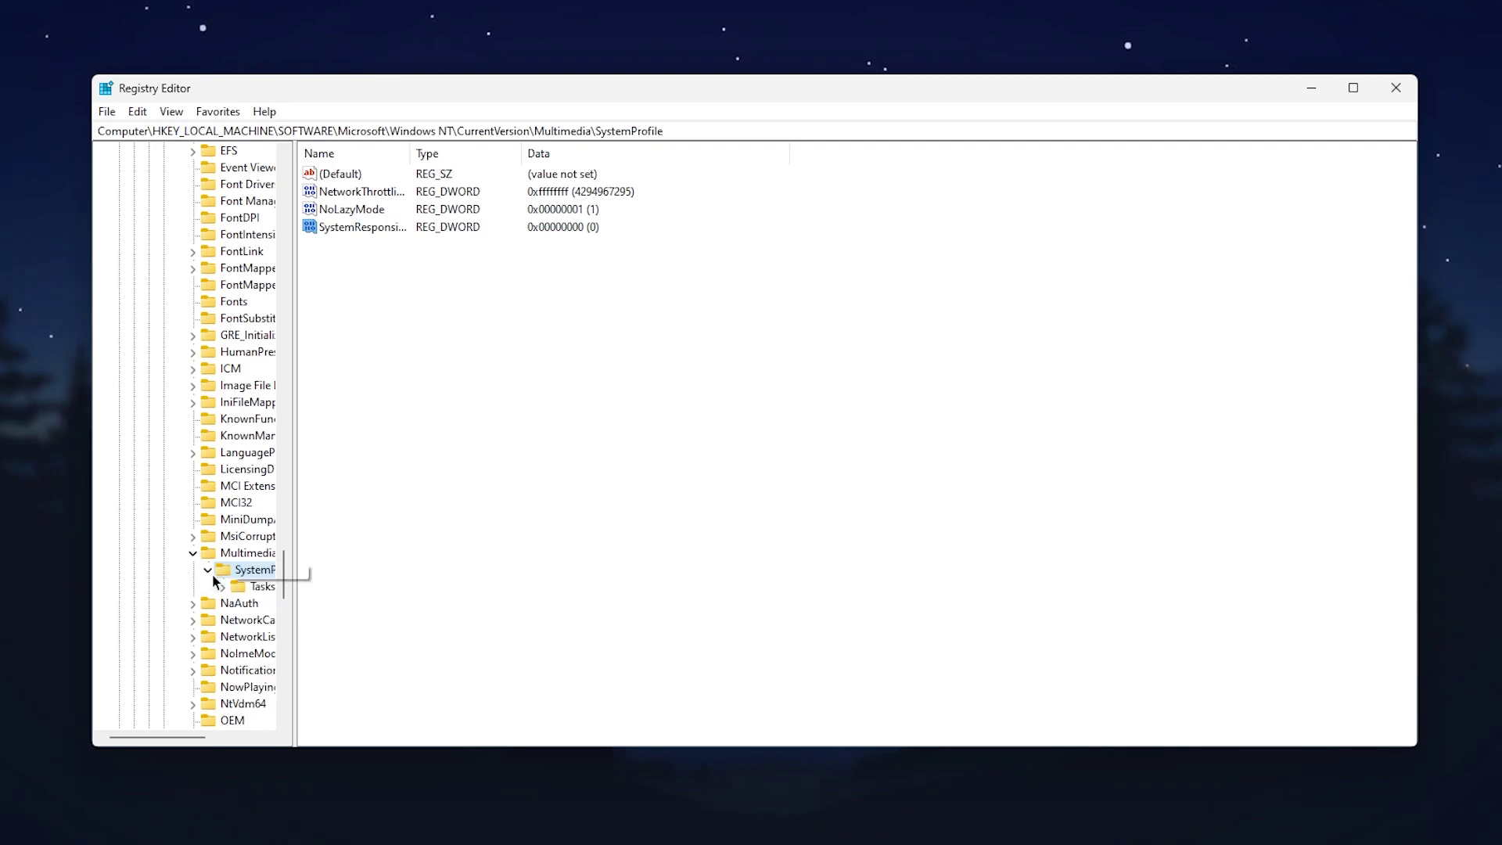
left_click(225, 586)
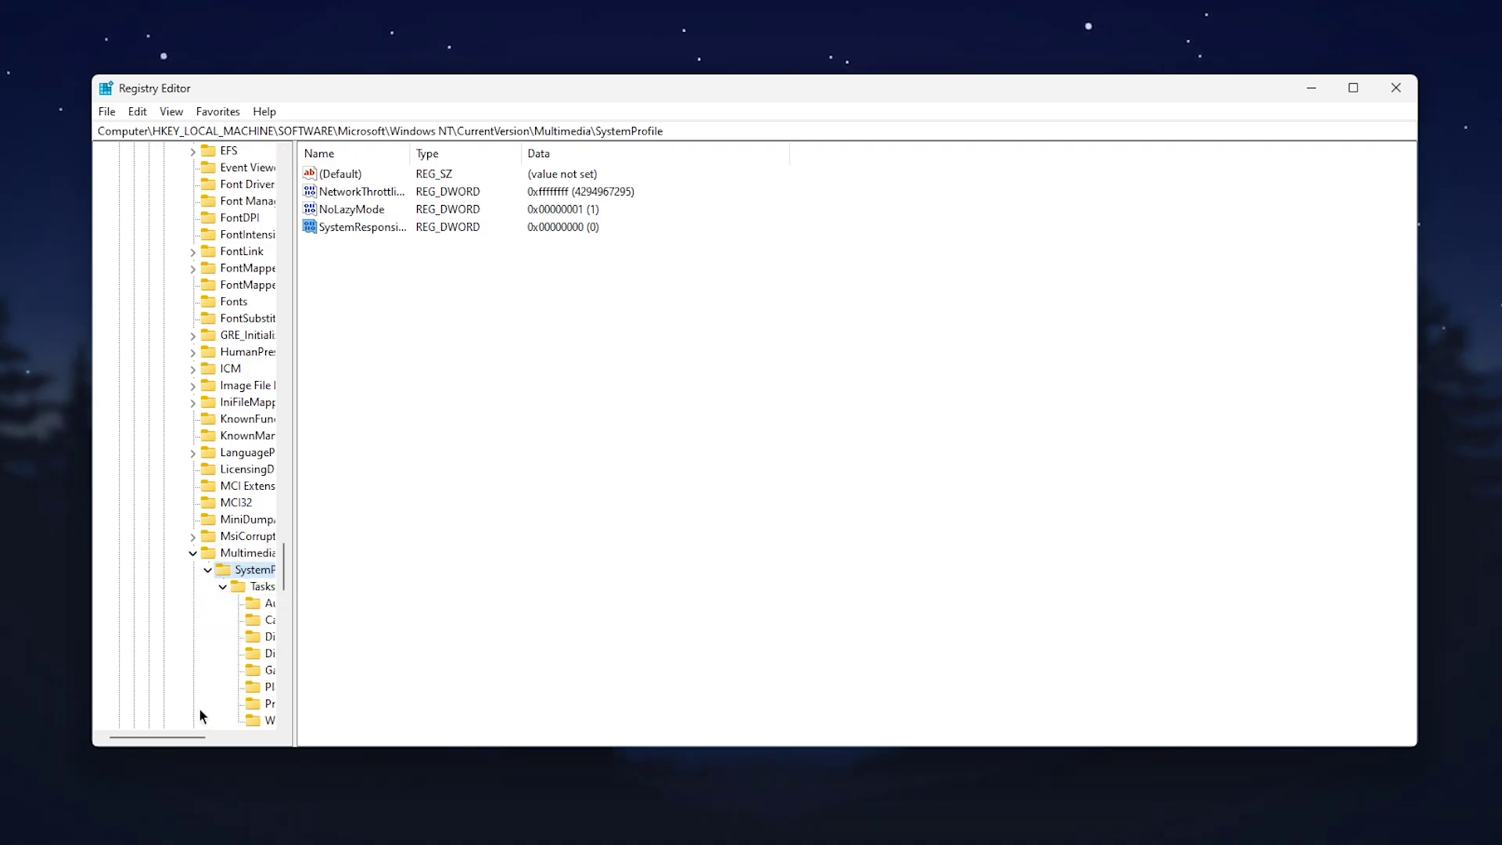
left_click_drag(176, 734, 223, 734)
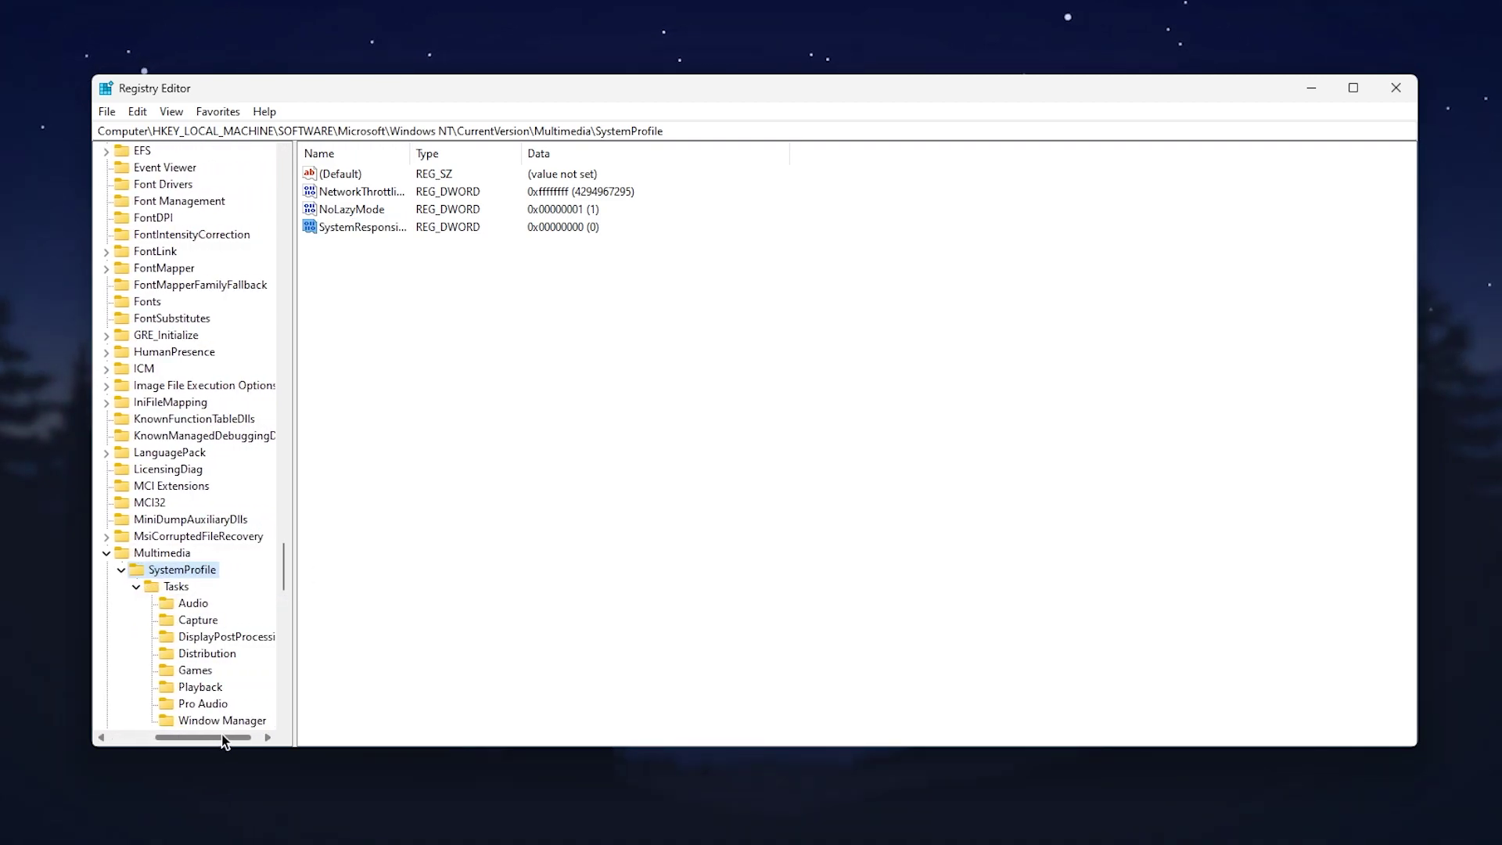
left_click(201, 670)
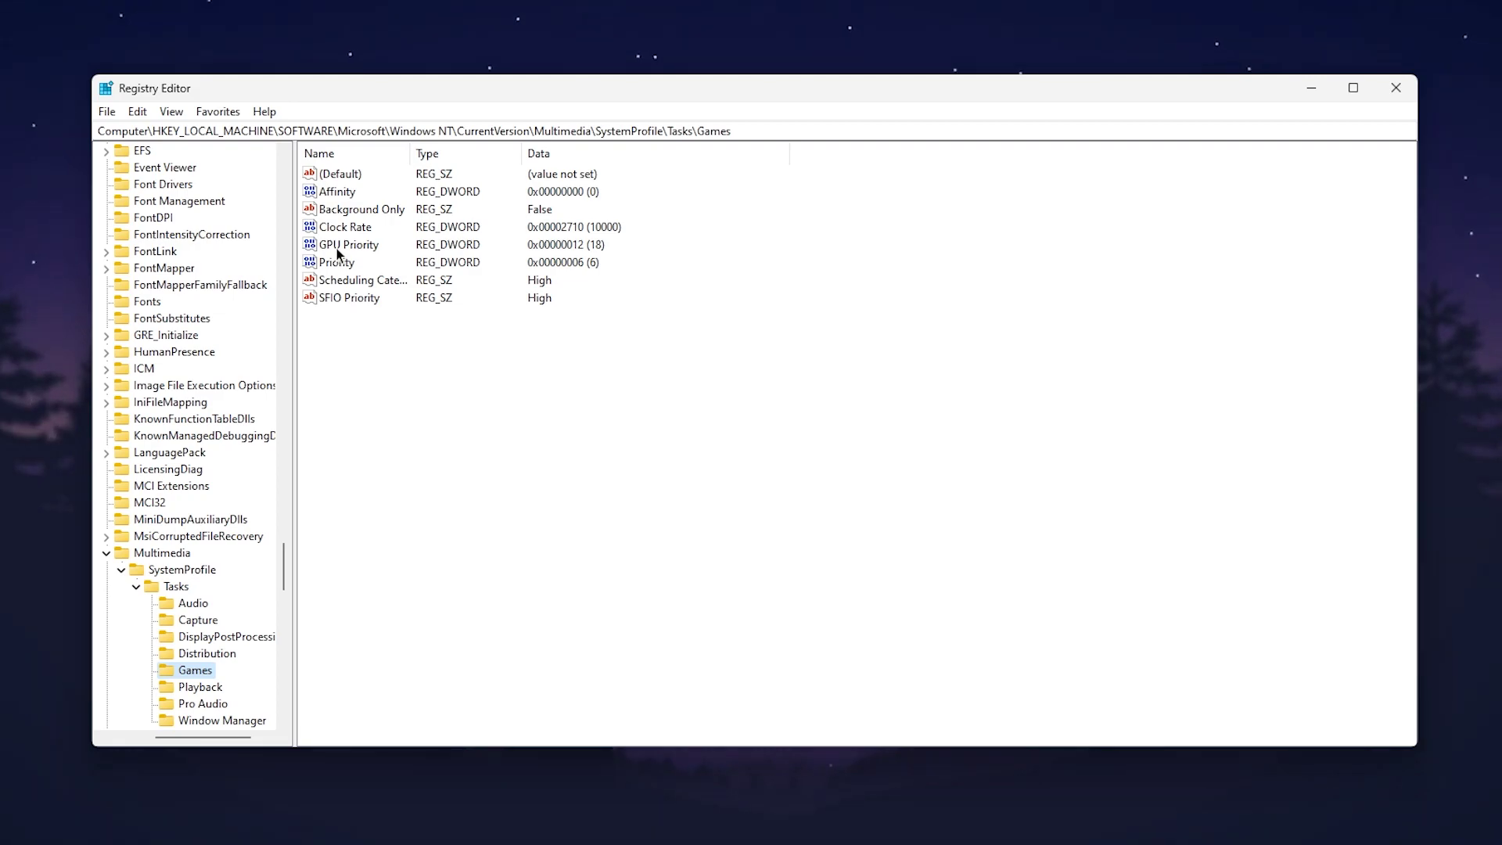
right_click(359, 246)
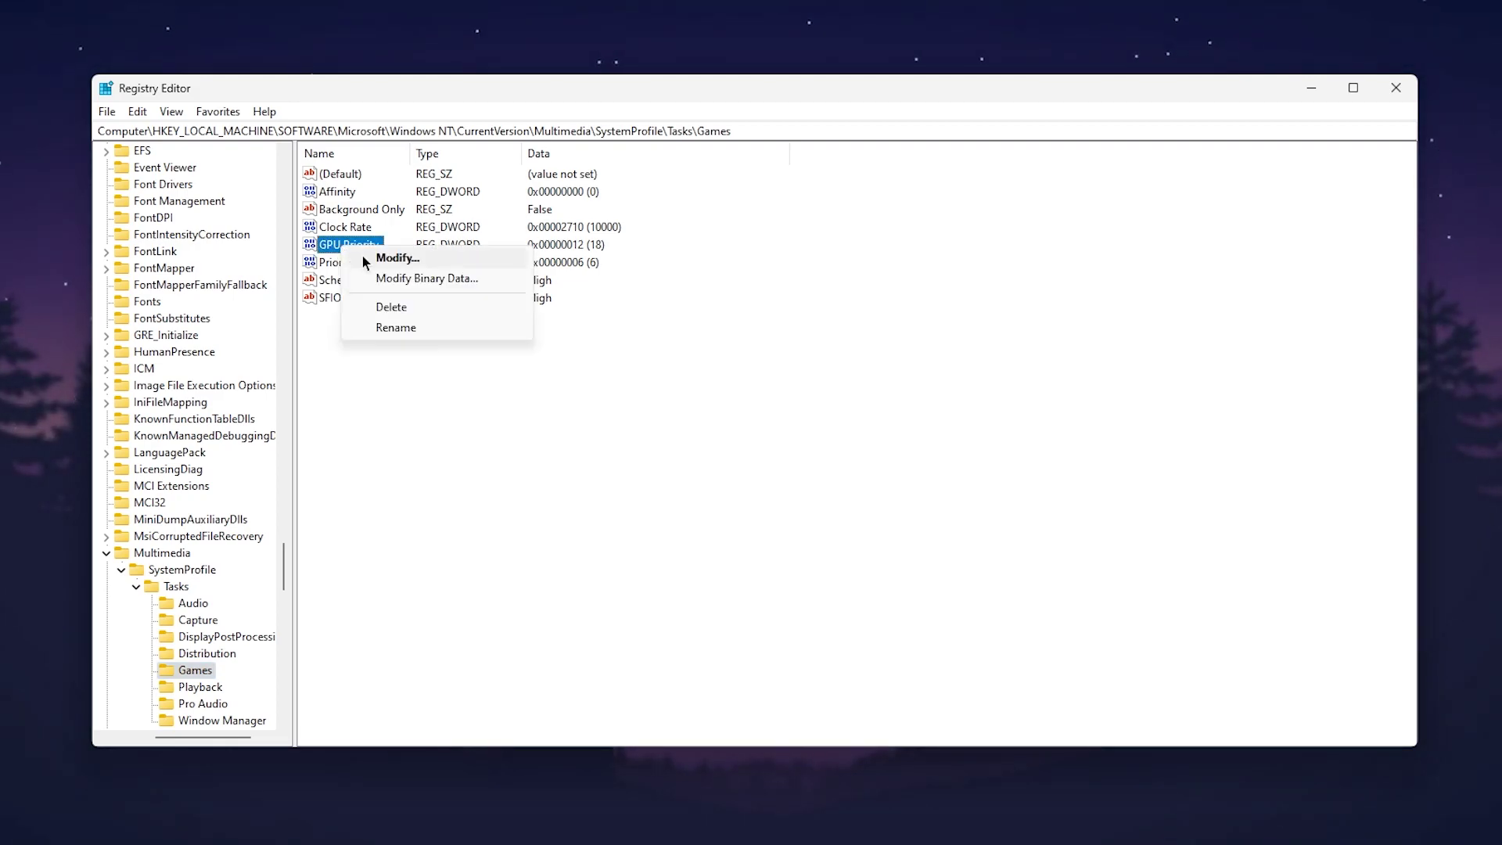
left_click(364, 255)
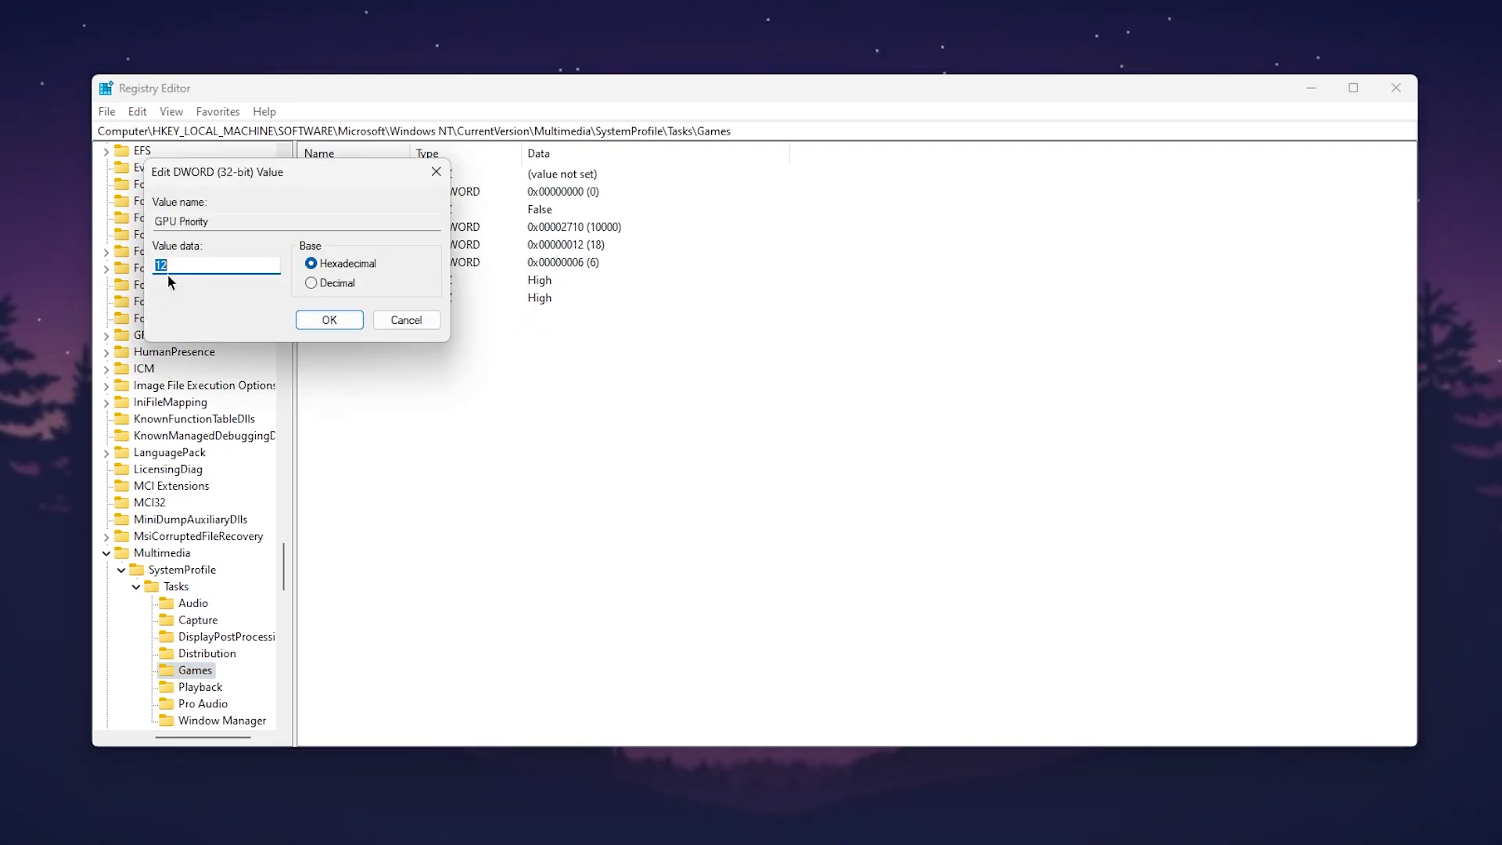
type("8")
left_click(317, 321)
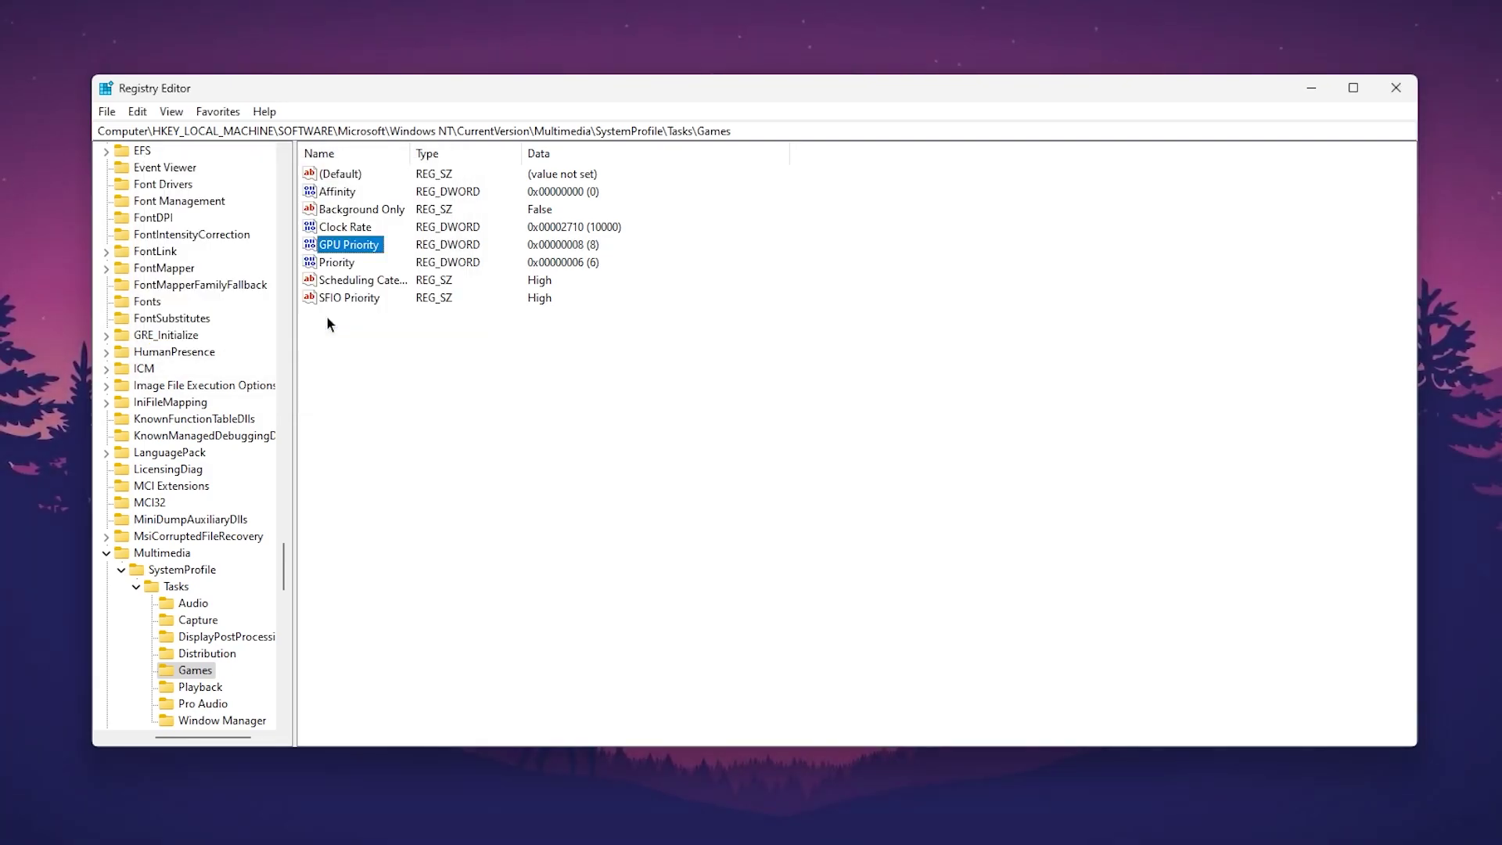
- Confirm Priority stays at 6 and Scheduling Category stays High
right_click(338, 265)
left_click(364, 272)
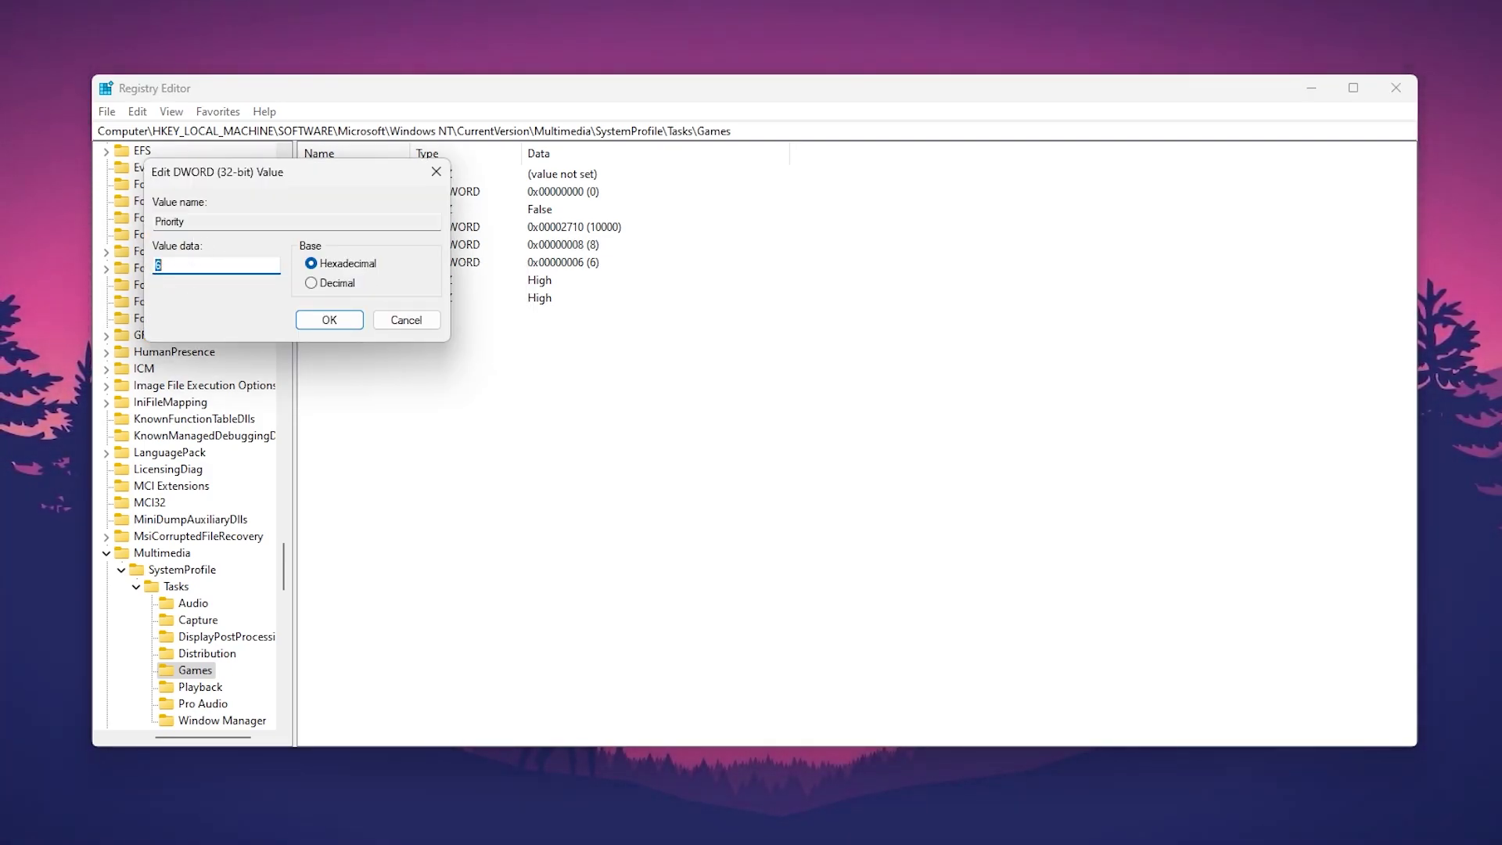
left_click(312, 316)
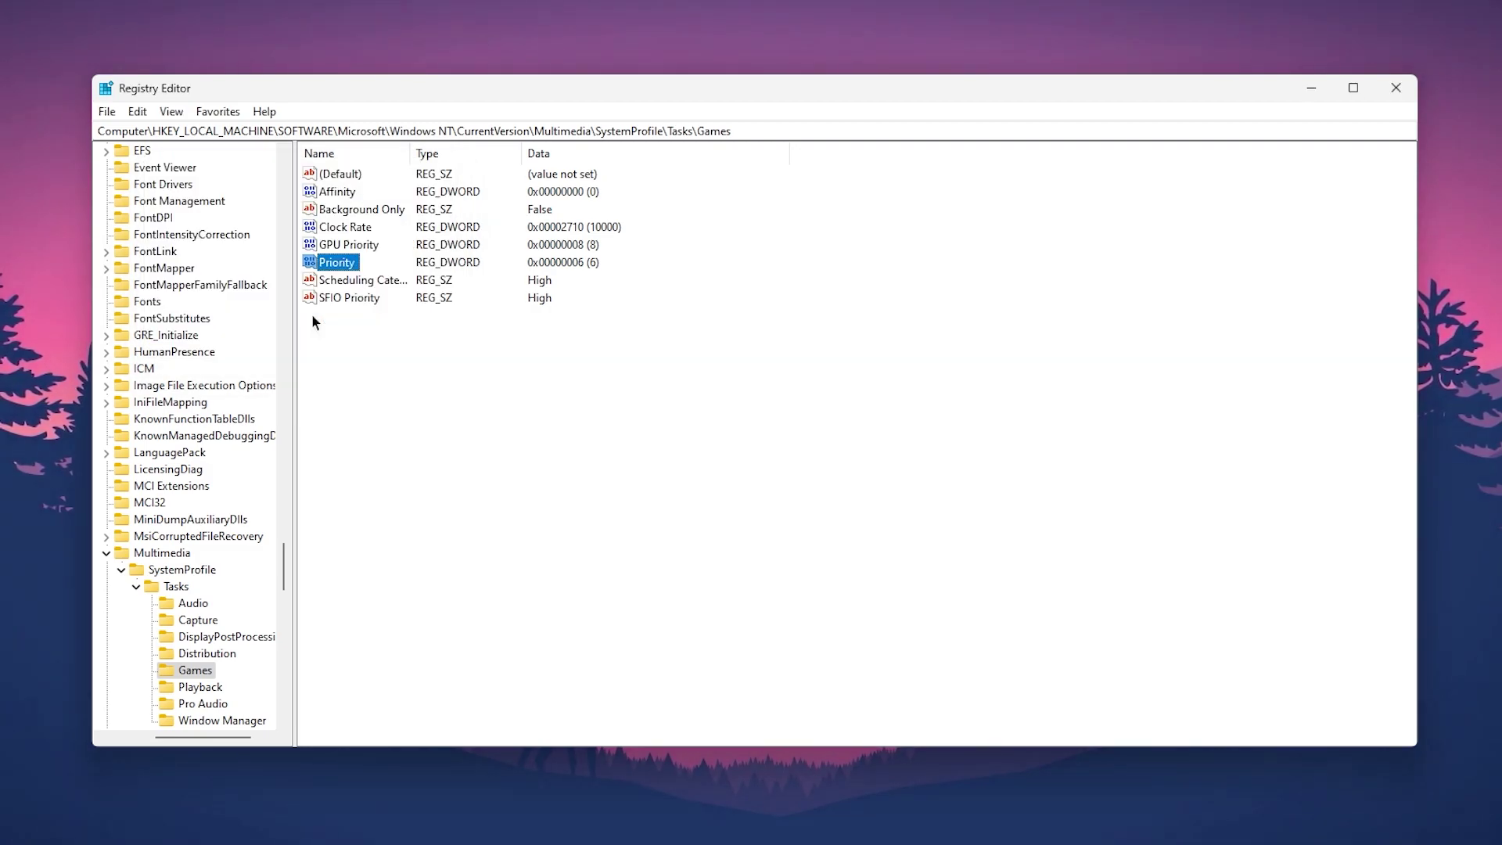
right_click(354, 280)
left_click(378, 289)
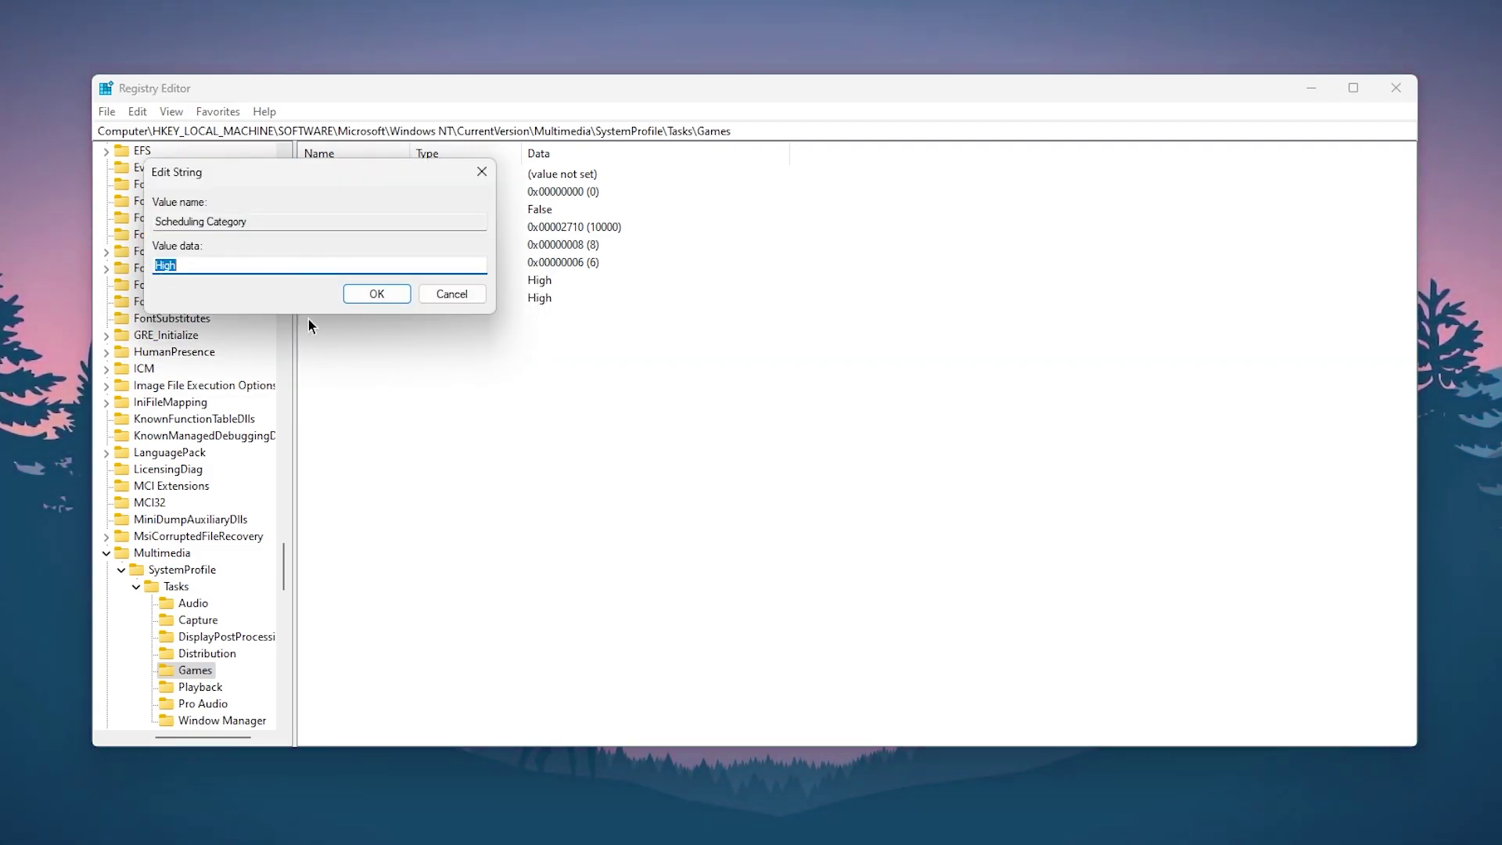
left_click(365, 294)
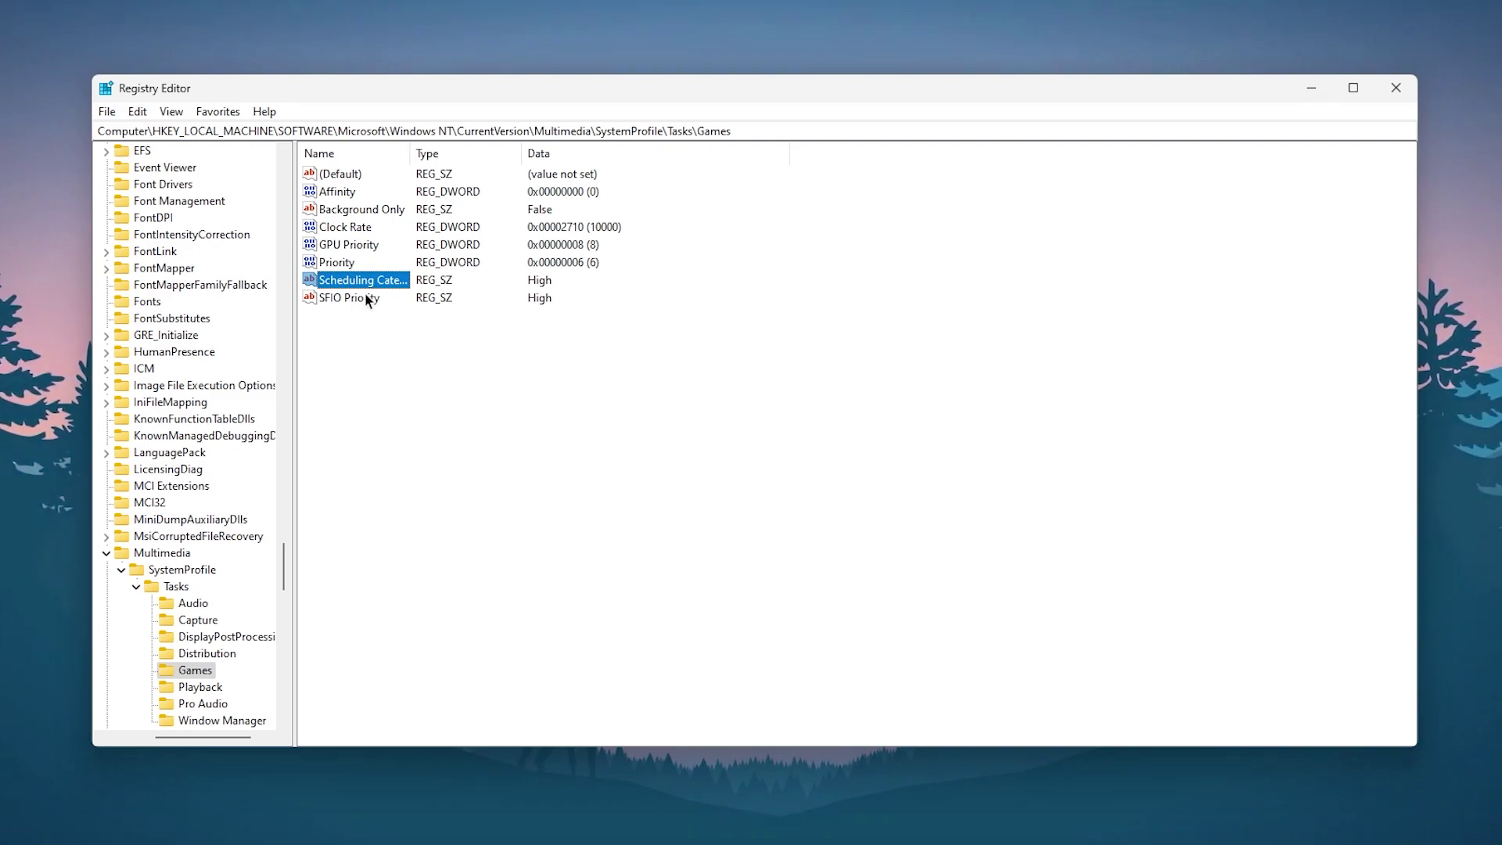
- Close Registry Editor and open the Graphics page in Display settings from the desktop menu
left_click(1384, 91)
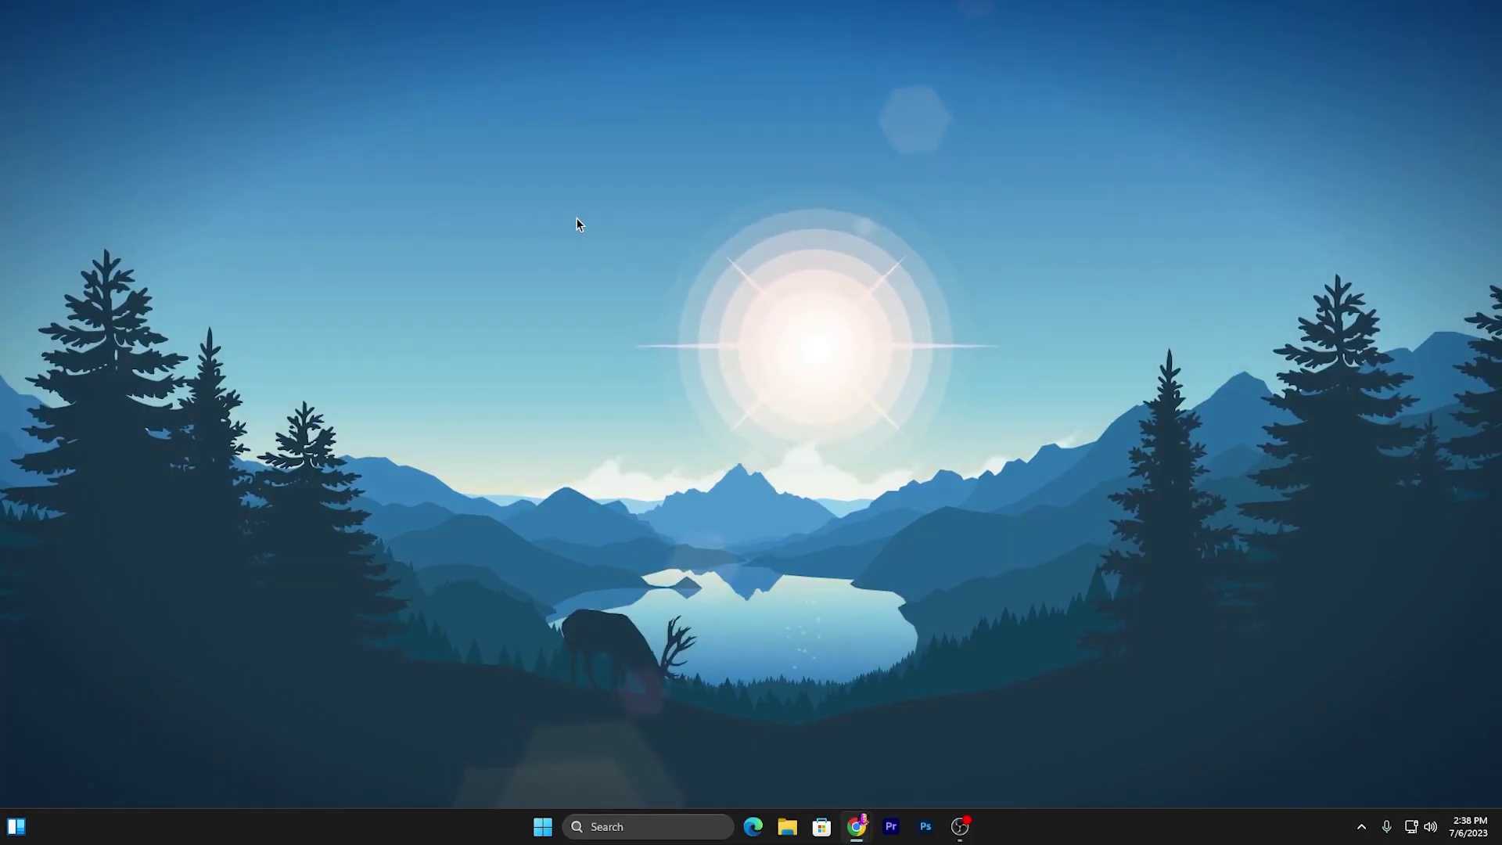
right_click(579, 223)
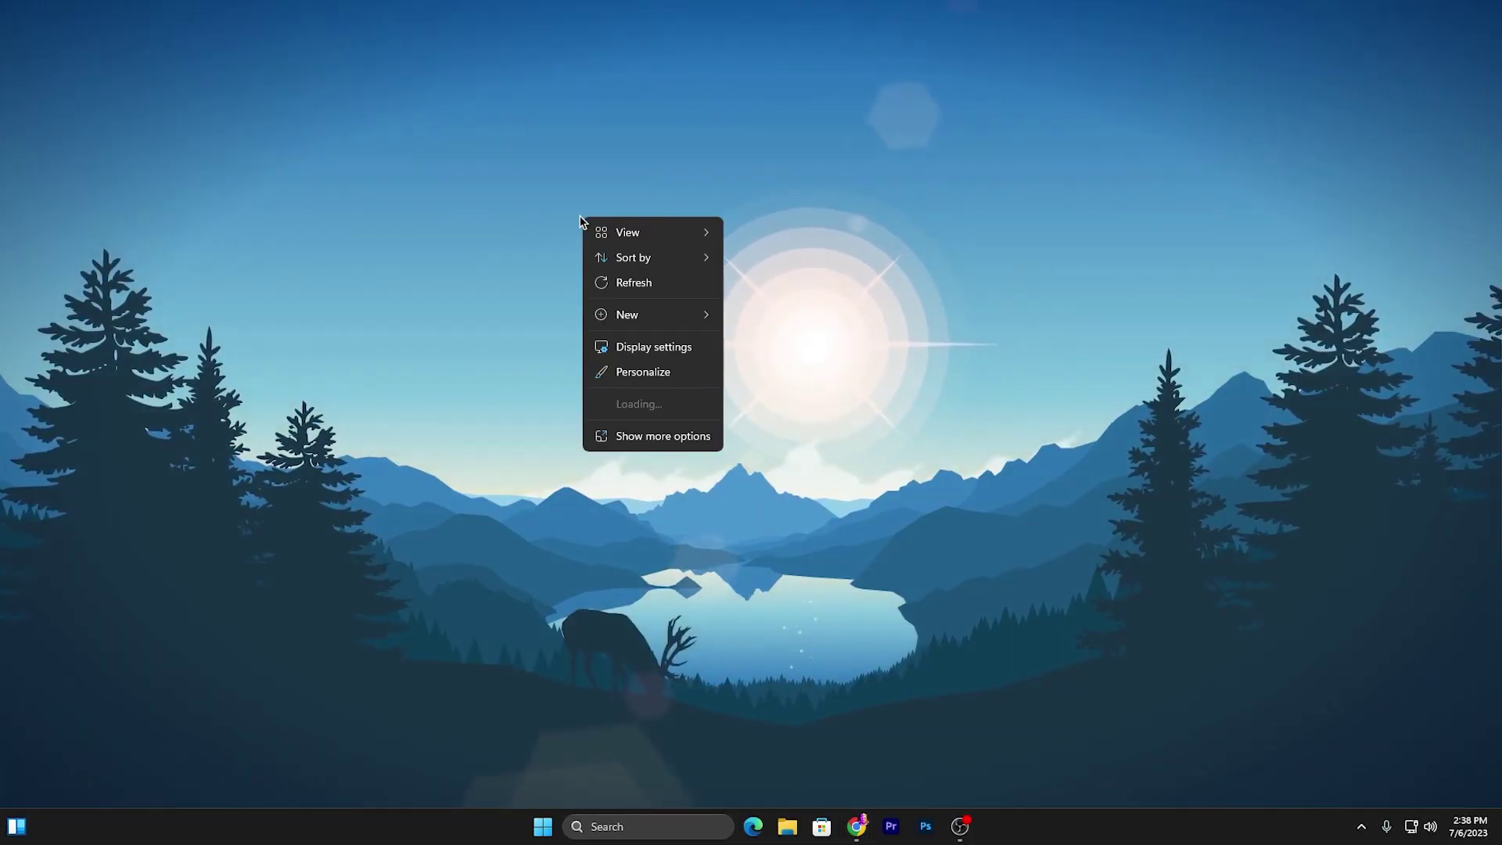
left_click(652, 347)
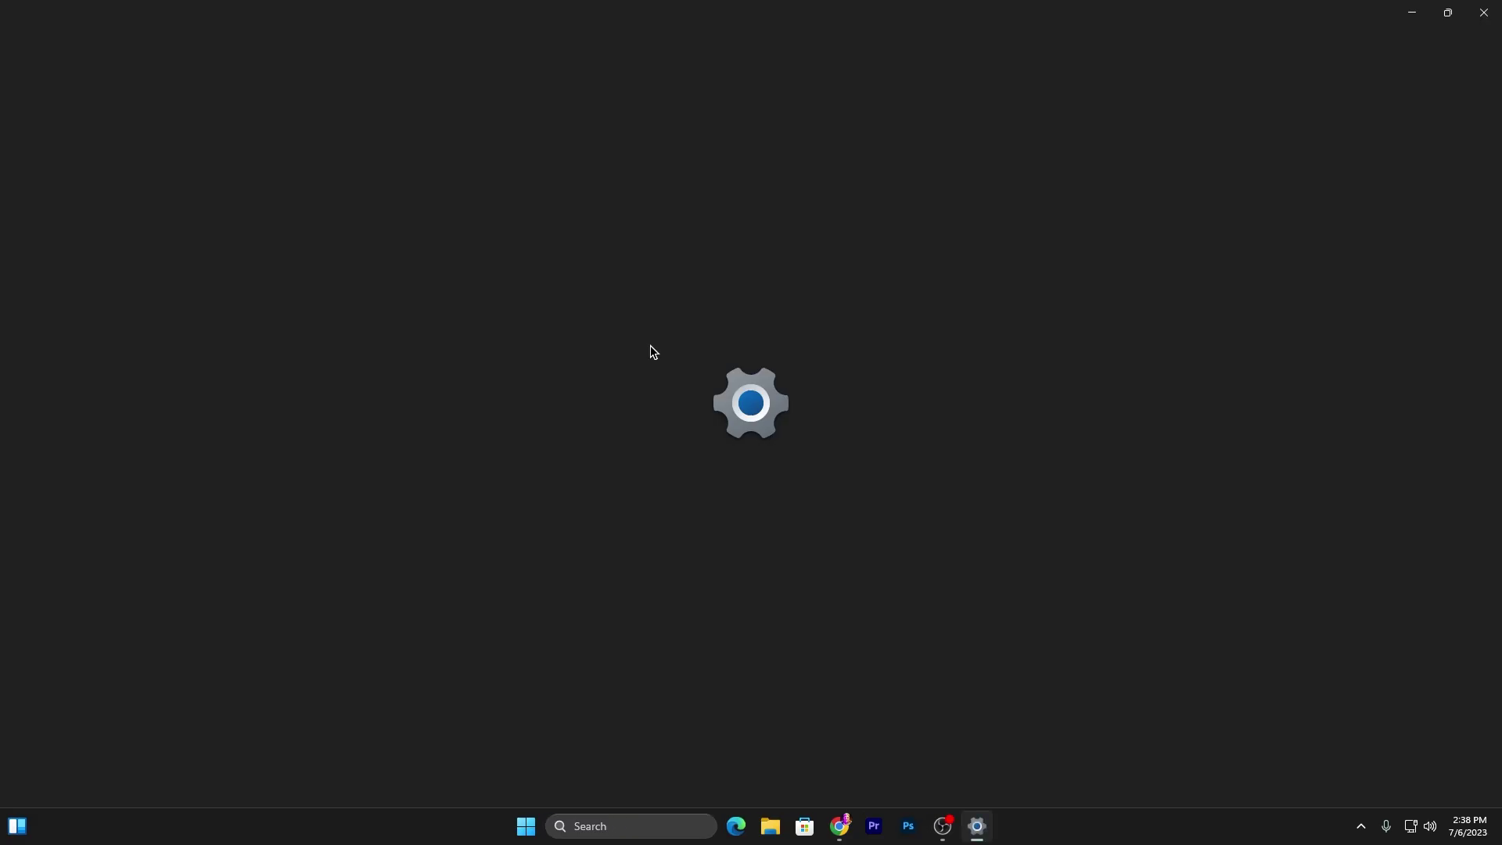
scroll(768, 482, "down", 5)
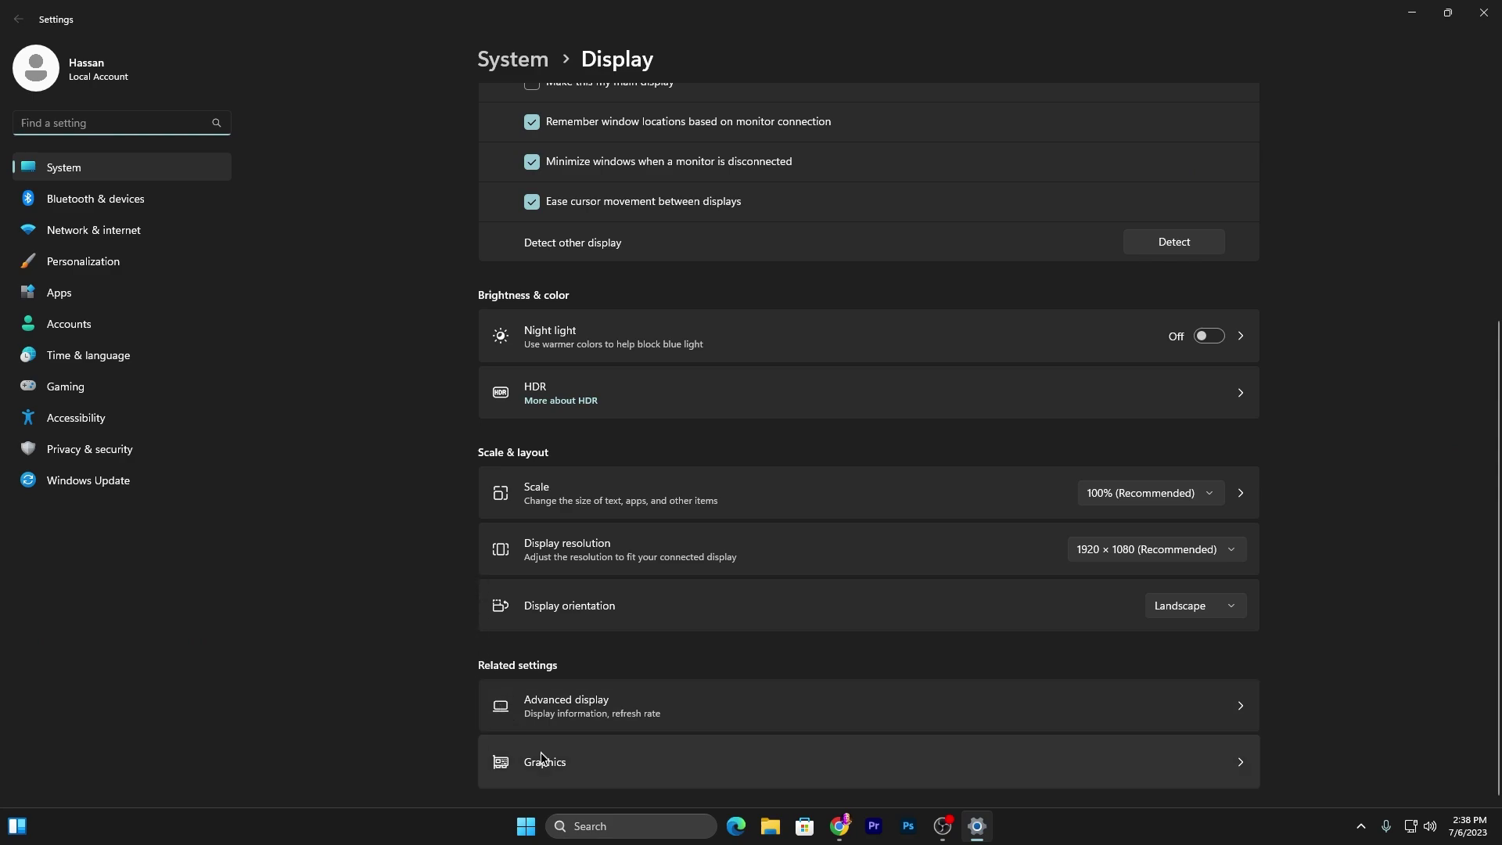
left_click(596, 770)
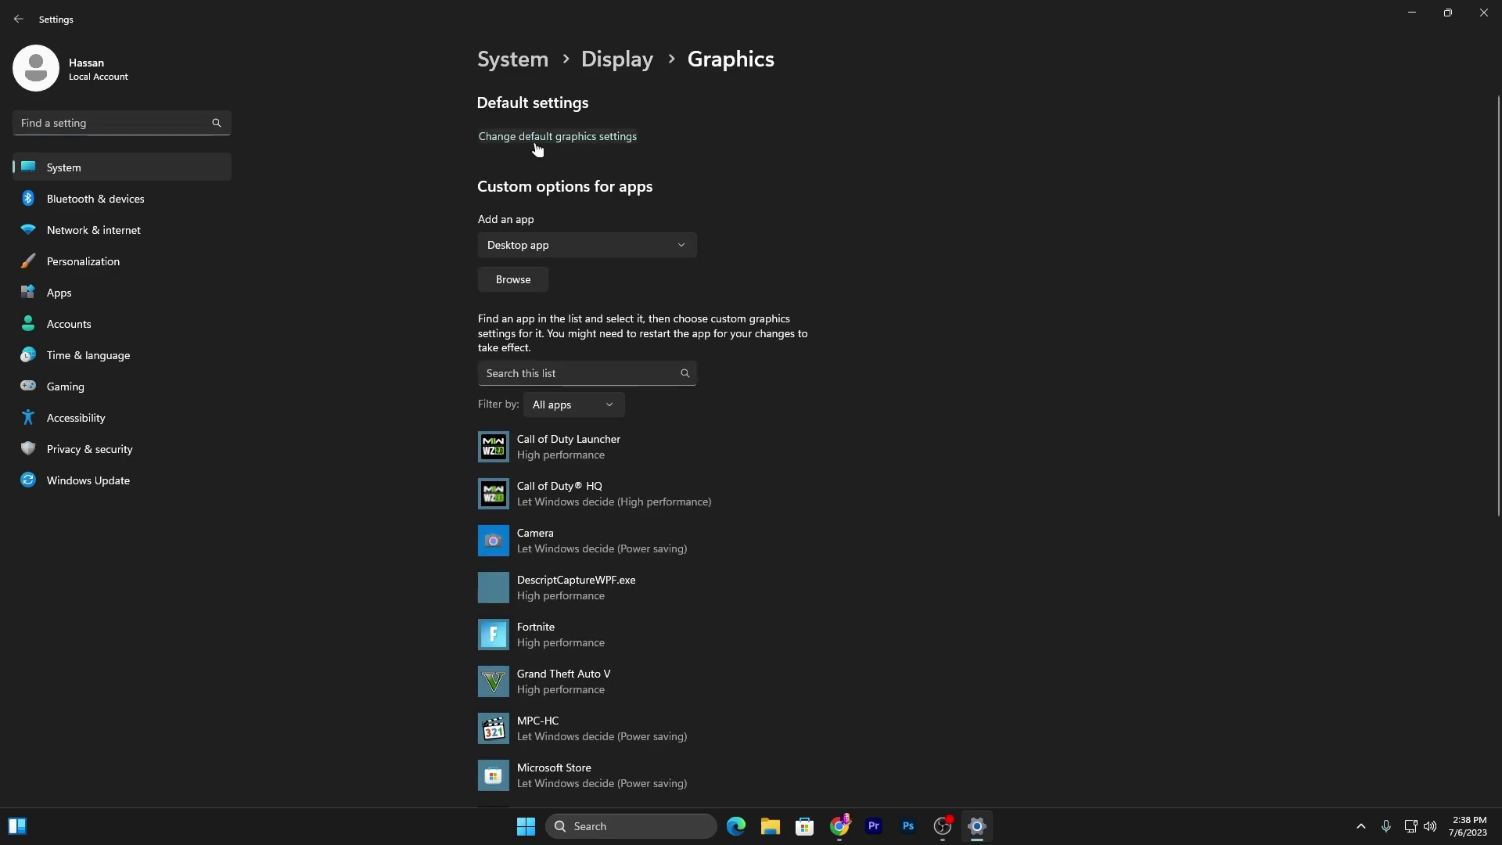
left_click(583, 141)
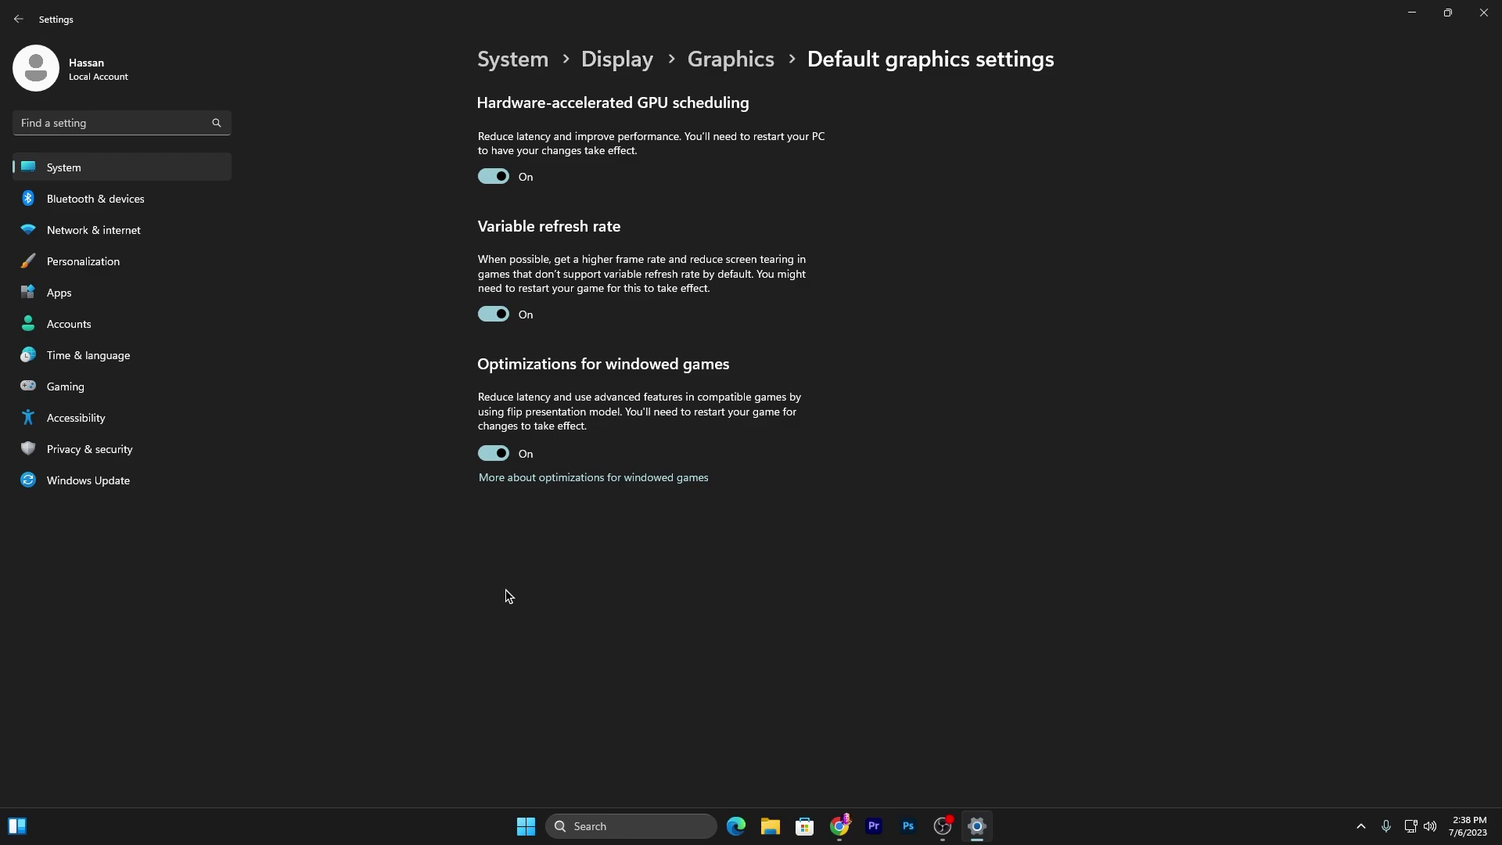
left_click(731, 60)
scroll(560, 495, "down", 5)
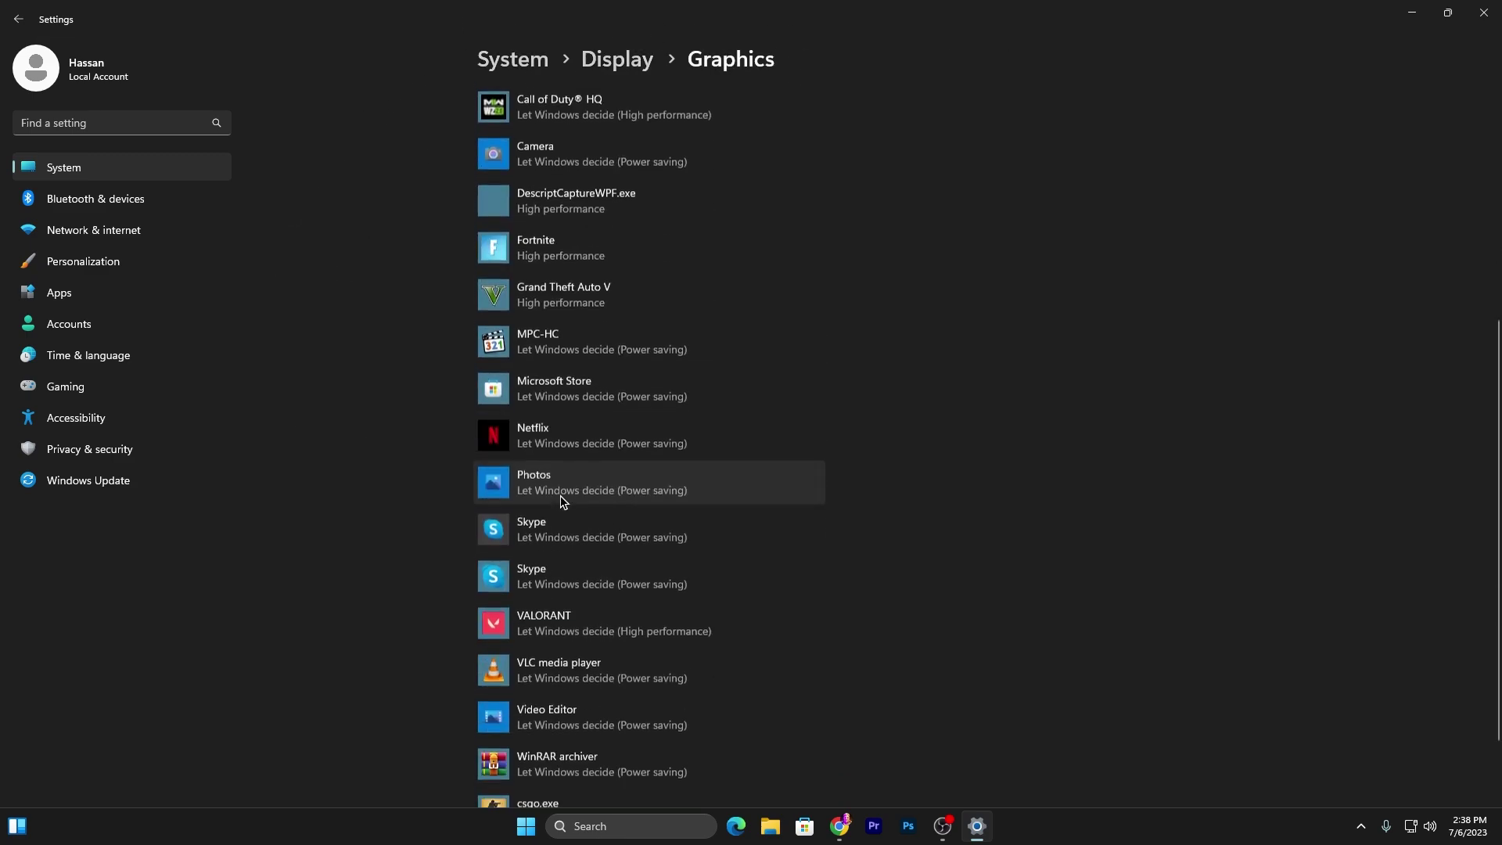
scroll(561, 638, "up", 4)
scroll(561, 638, "up", 1)
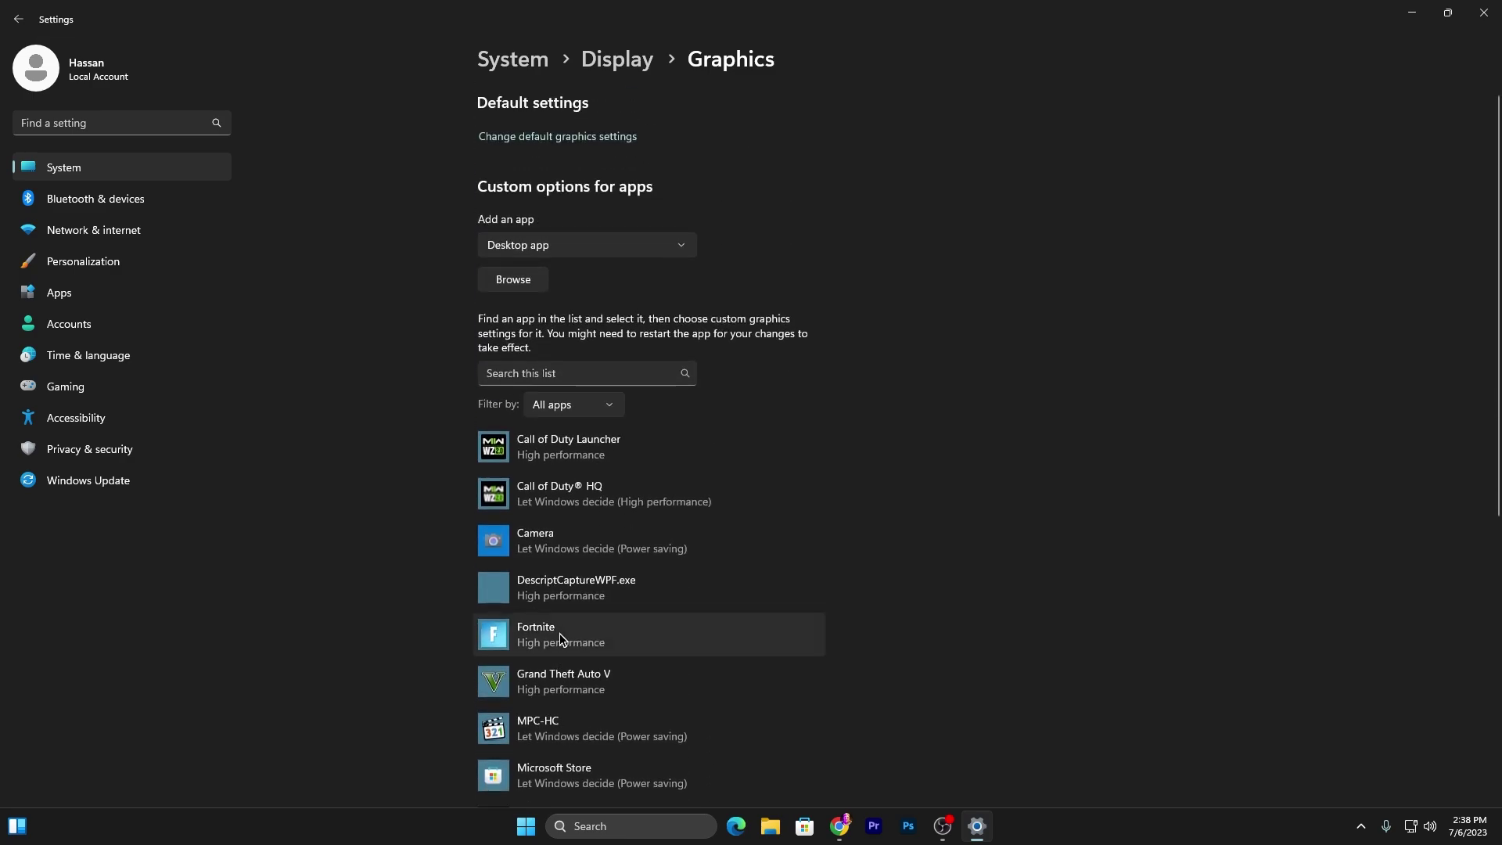
left_click(542, 642)
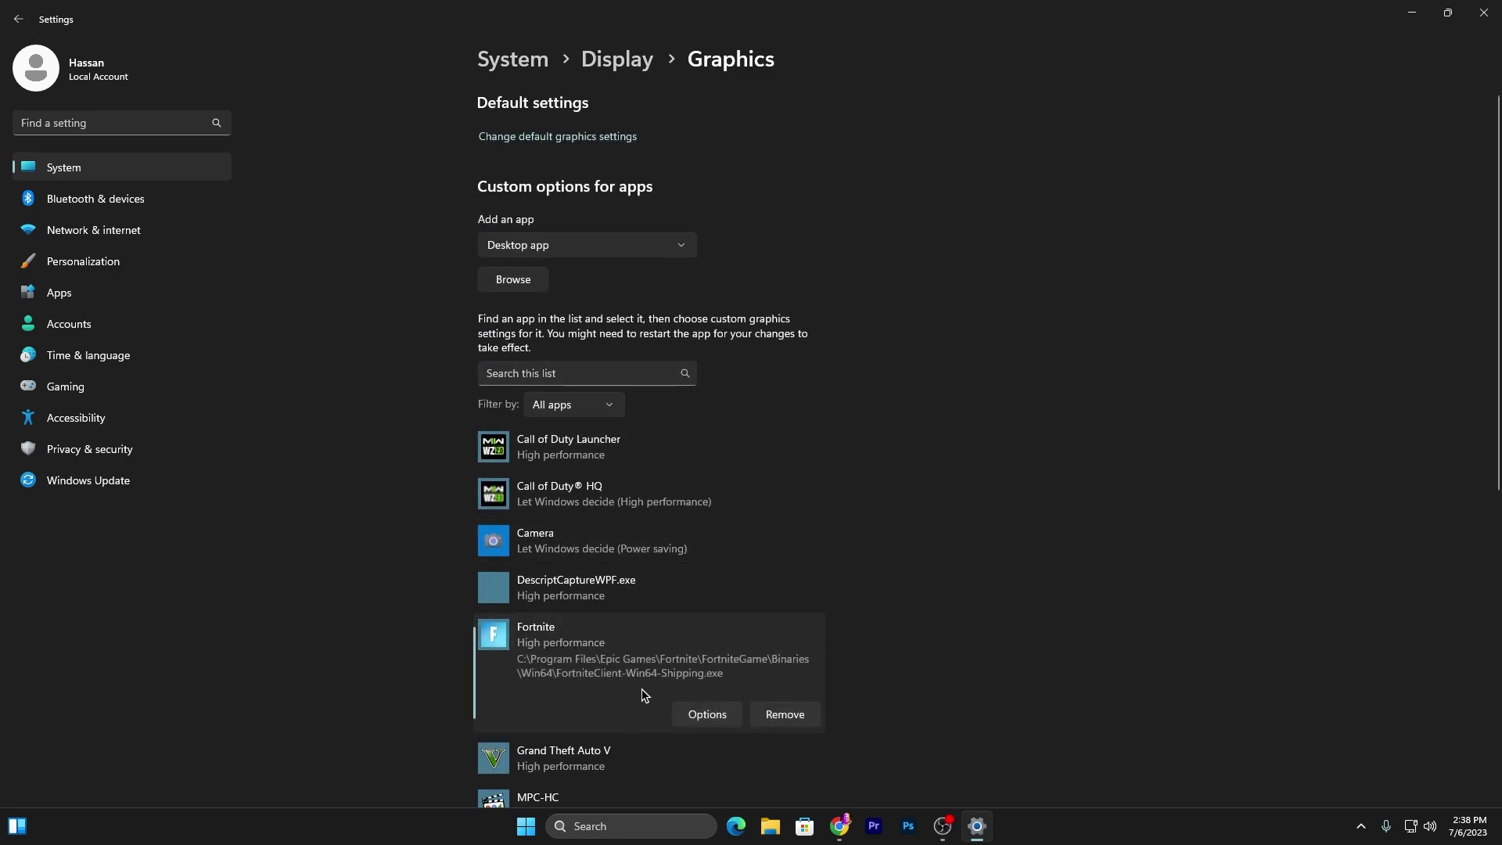
left_click(699, 713)
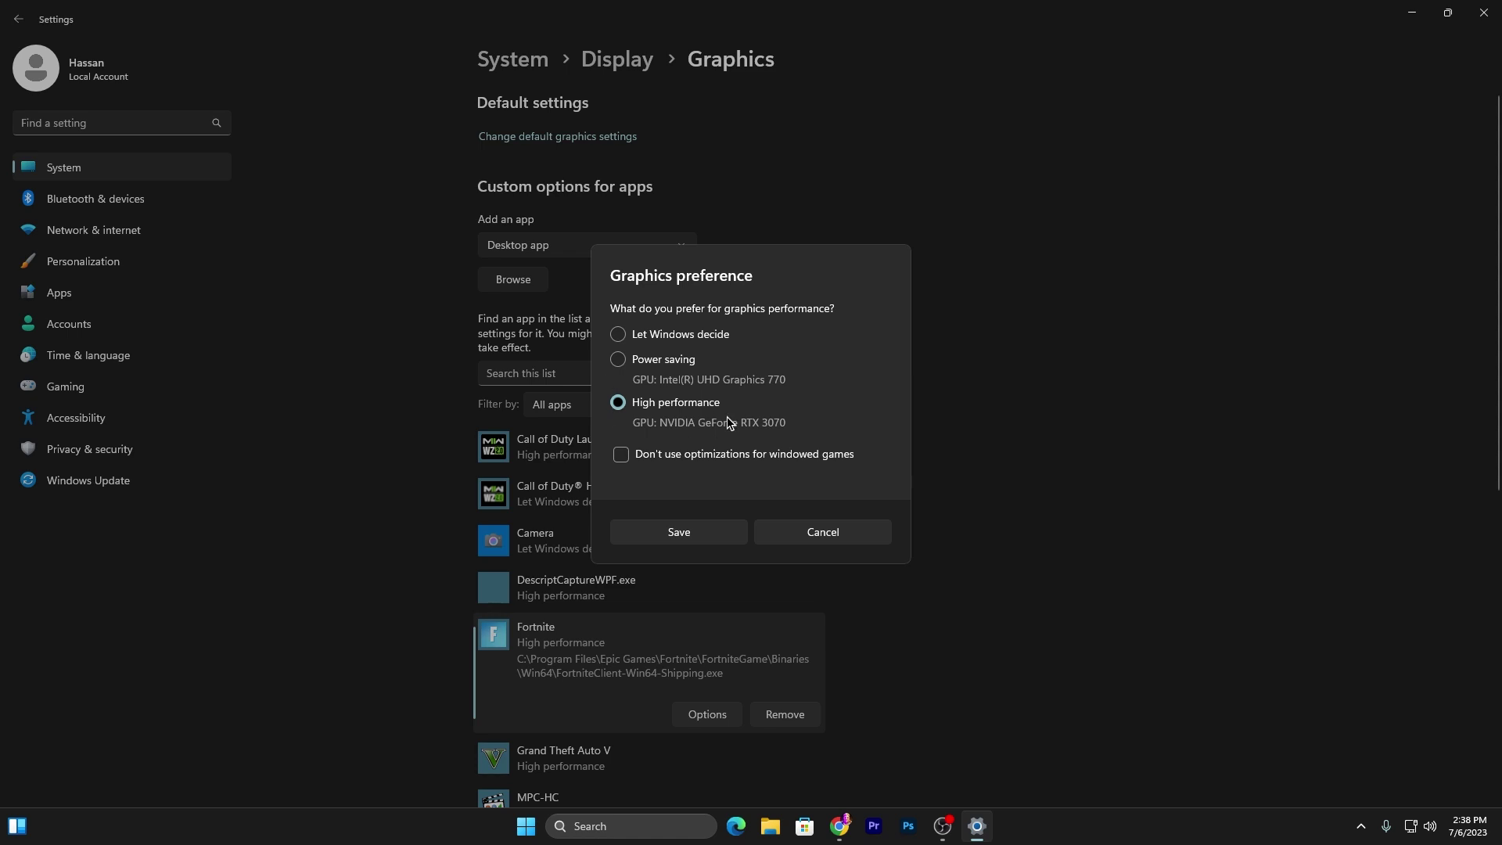
left_click(701, 530)
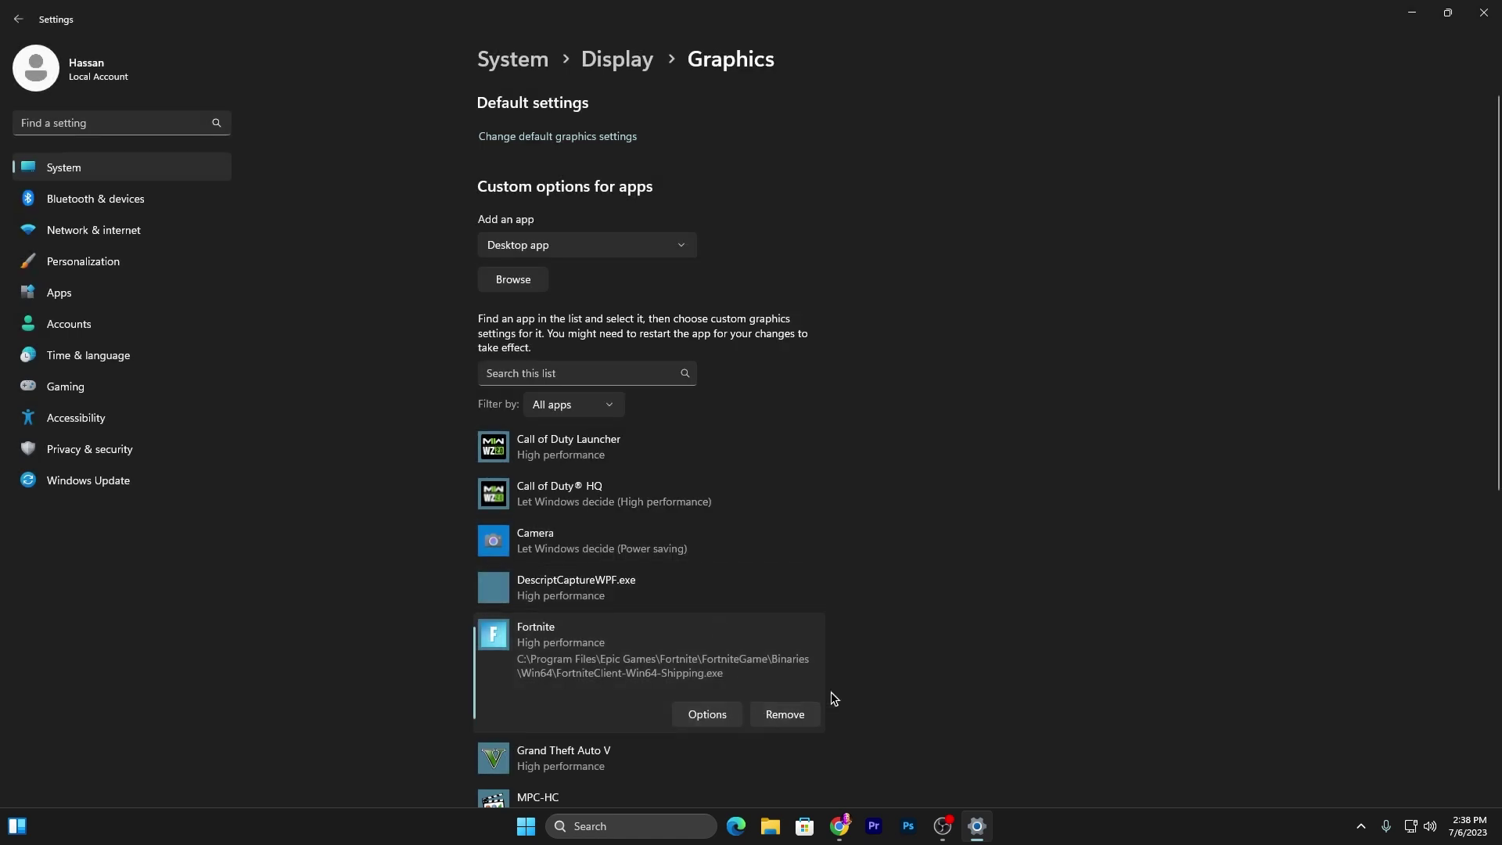